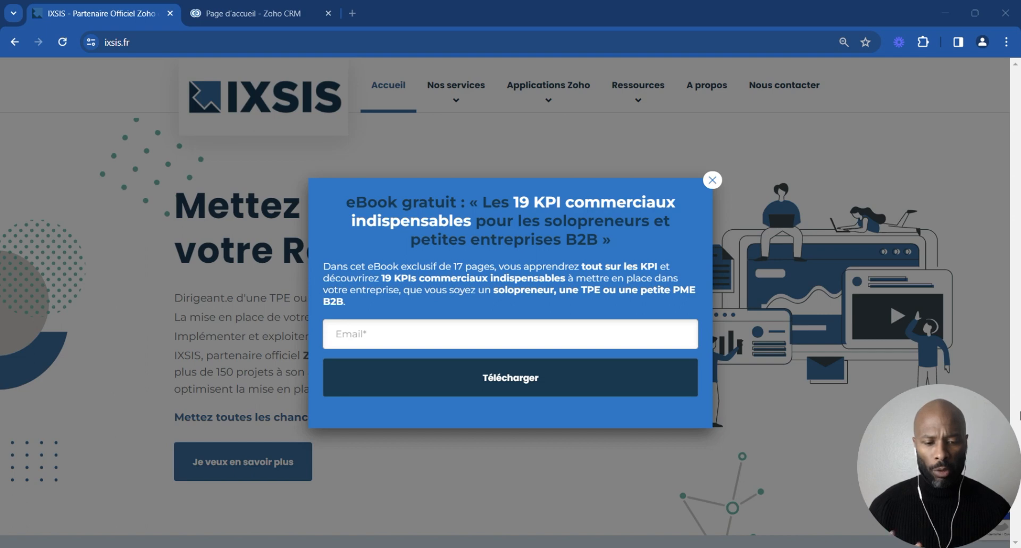
# Step: Switch to Zoho CRM and open the duplicate search and merge page for the first record in the Leads list
pyautogui.click(238, 14)
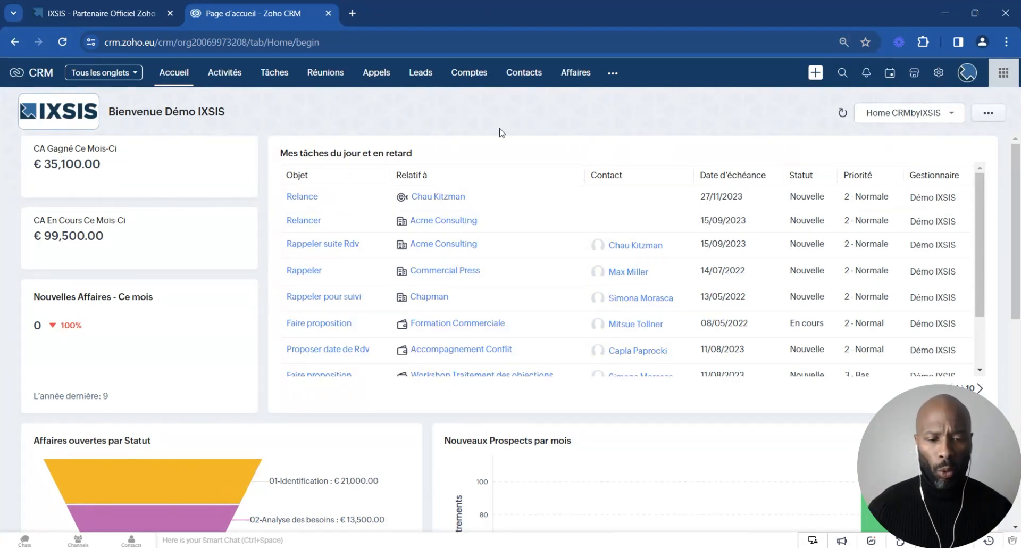
pyautogui.click(421, 74)
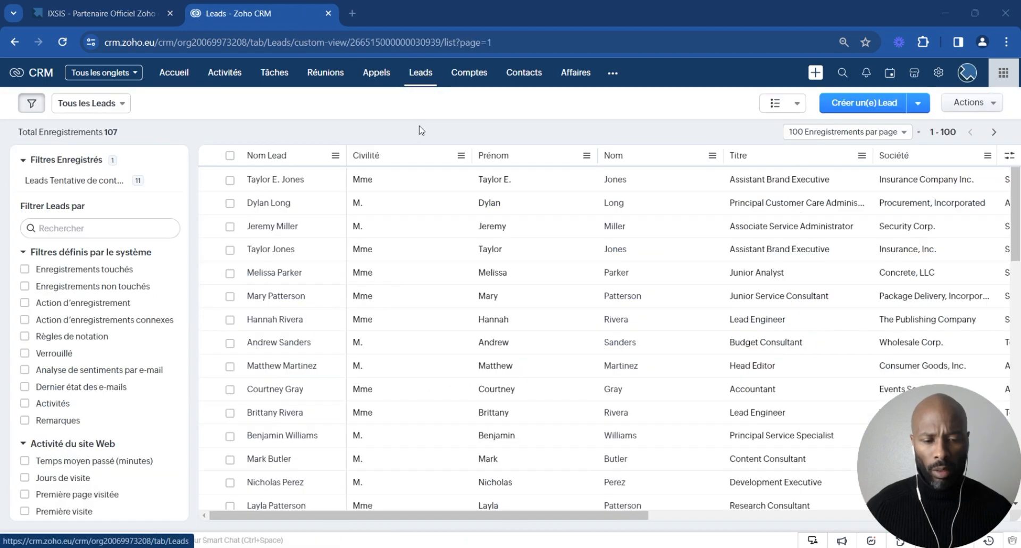
pyautogui.click(269, 181)
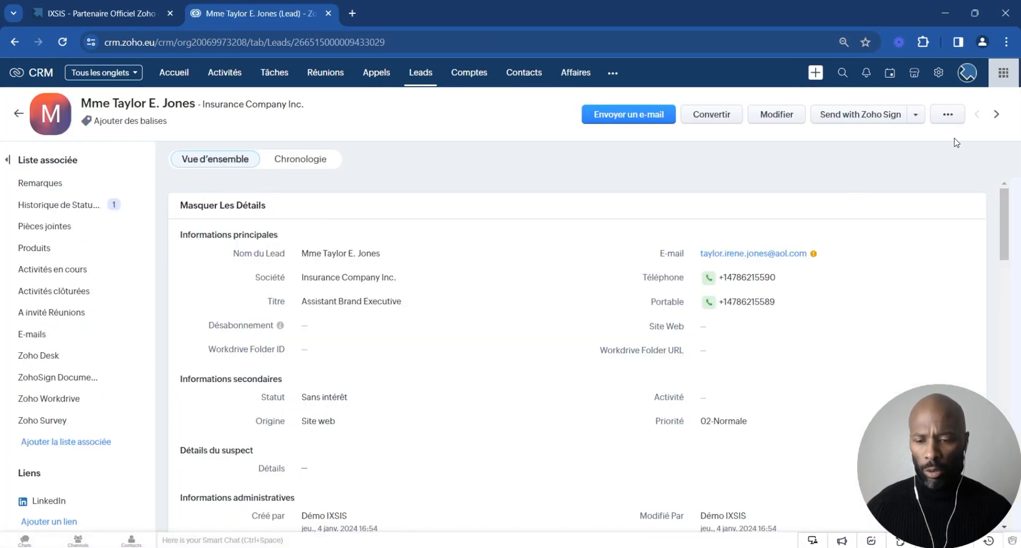
pyautogui.click(948, 116)
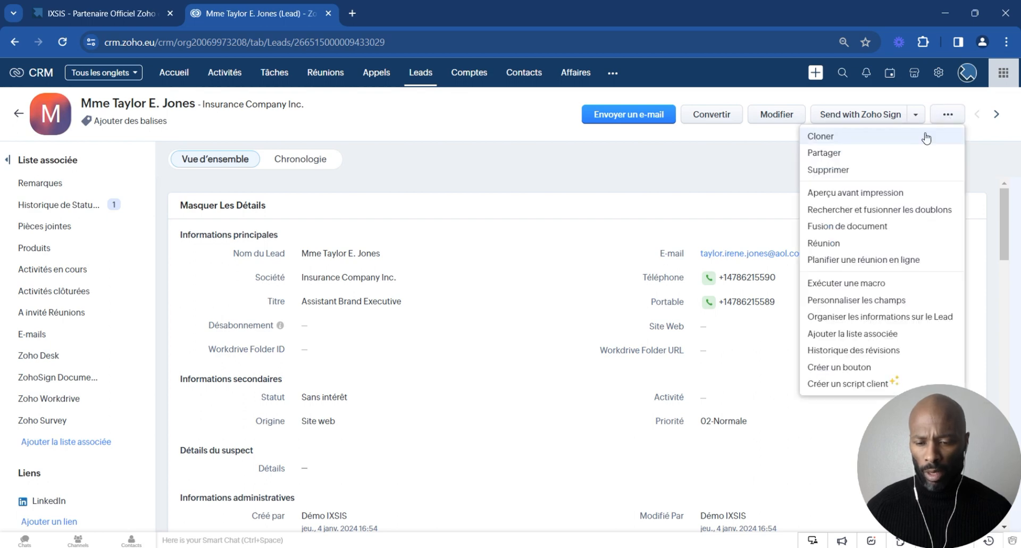
pyautogui.click(892, 211)
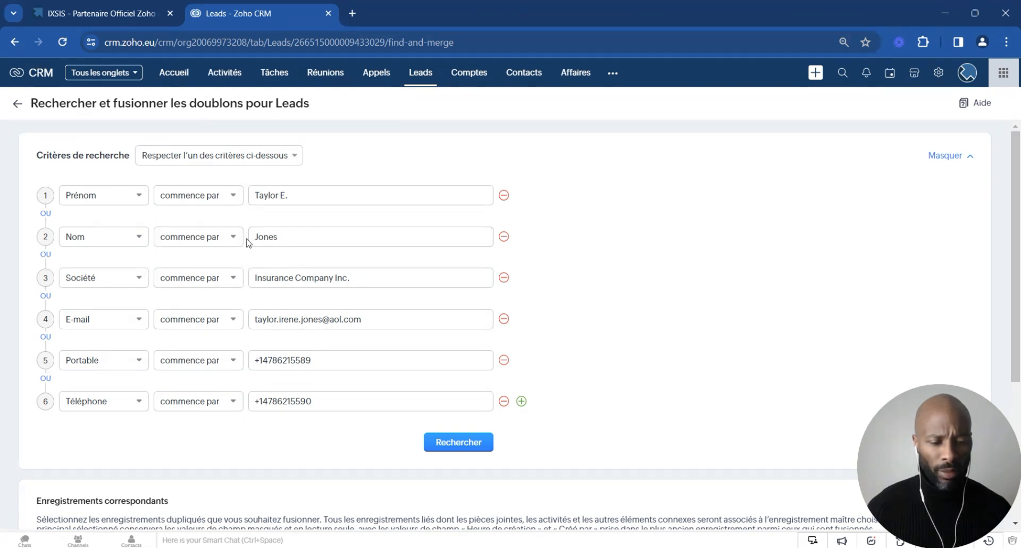
# Step: Search for duplicate leads matching any of the prefilled criteria and compare the matching records with those criteria
pyautogui.click(480, 439)
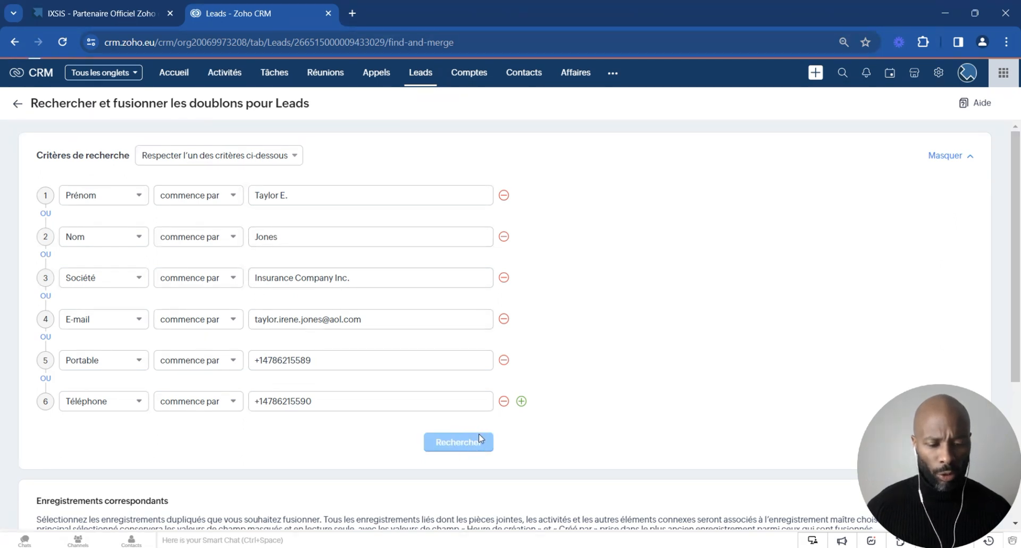
pyautogui.scroll(-5, 498, 434)
pyautogui.scroll(5, 614, 328)
pyautogui.scroll(-5, 614, 327)
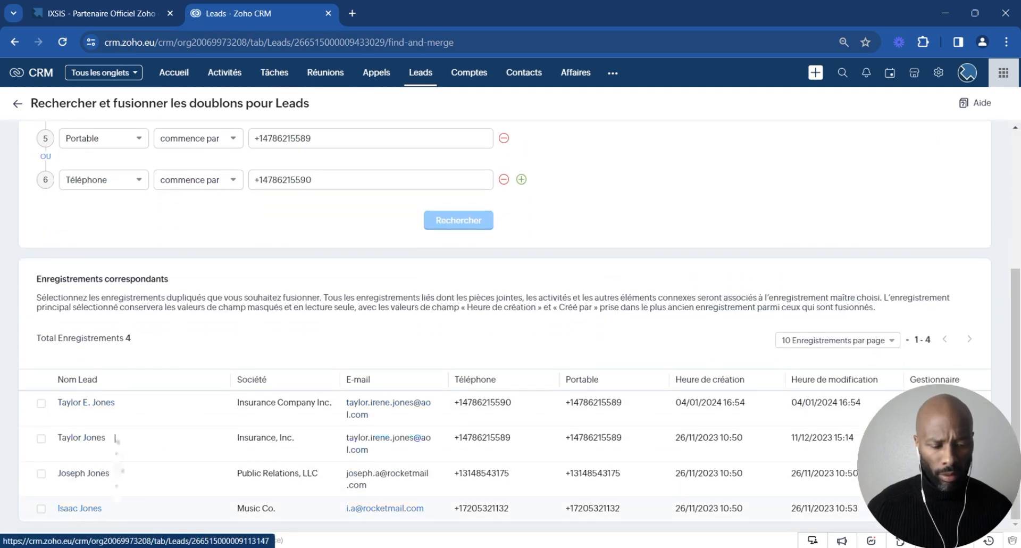
pyautogui.scroll(3, 198, 404)
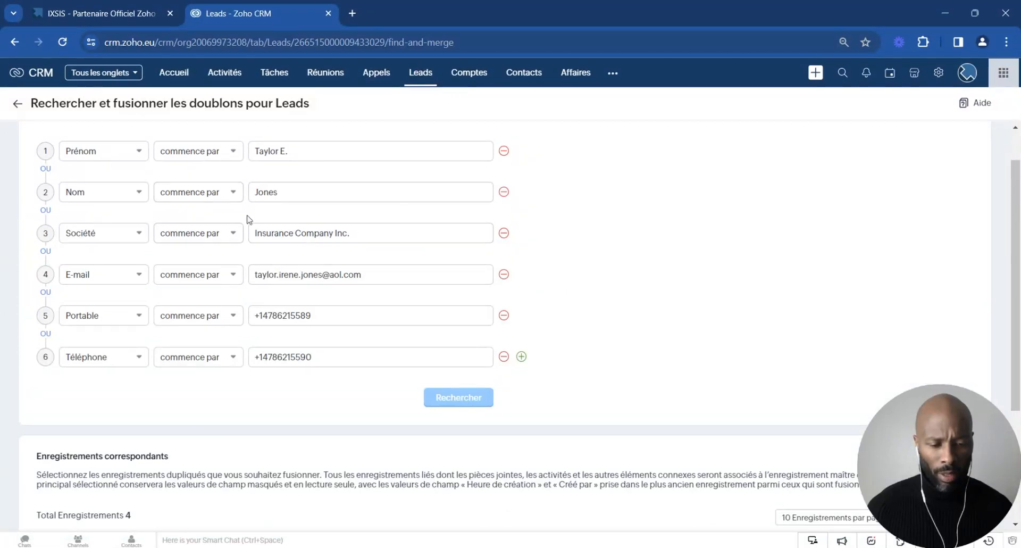
pyautogui.scroll(-3, 258, 346)
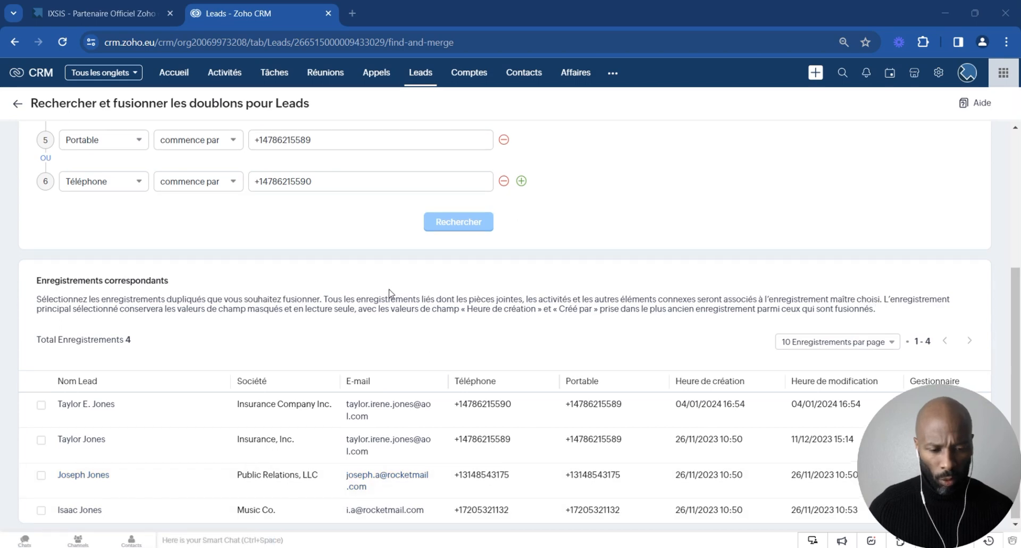
pyautogui.scroll(5, 285, 319)
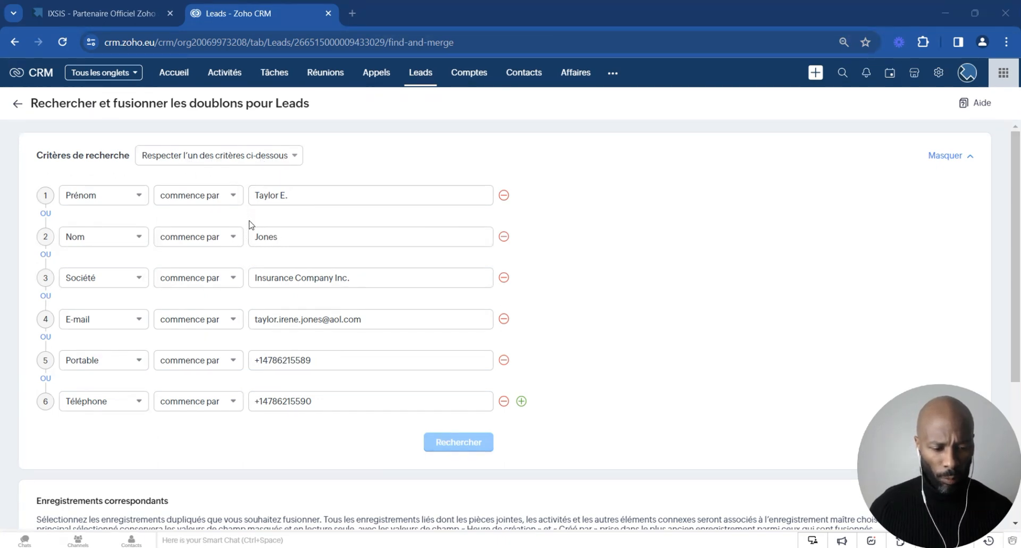
pyautogui.scroll(-4, 250, 445)
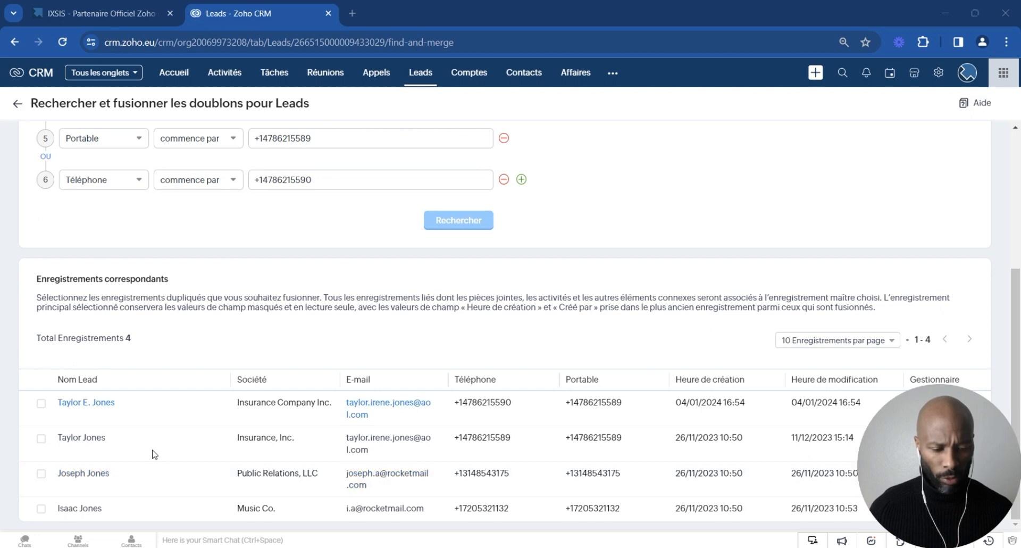
pyautogui.scroll(4, 201, 447)
# Step: Require all the criteria to be met and search for duplicate leads again
pyautogui.click(240, 154)
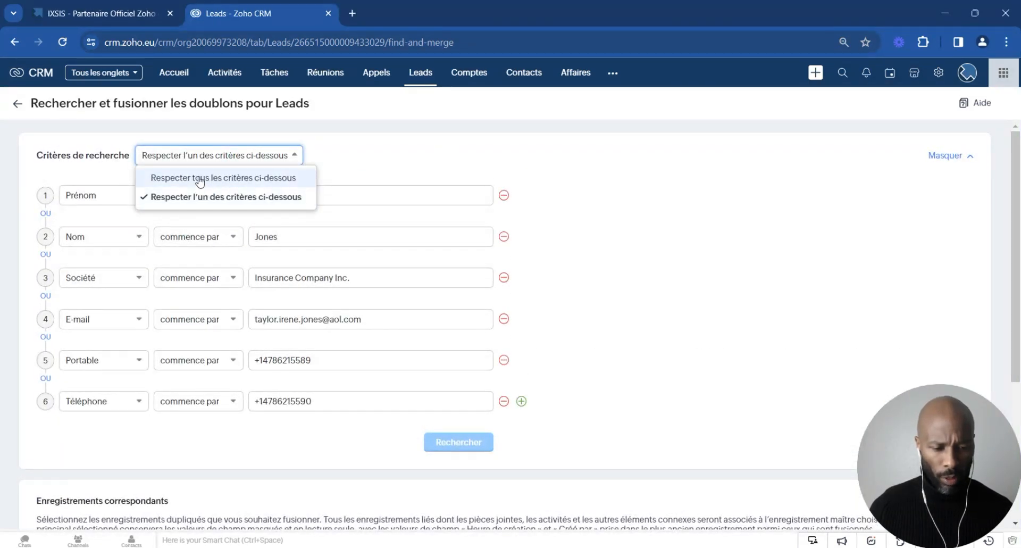
pyautogui.click(226, 180)
pyautogui.click(453, 445)
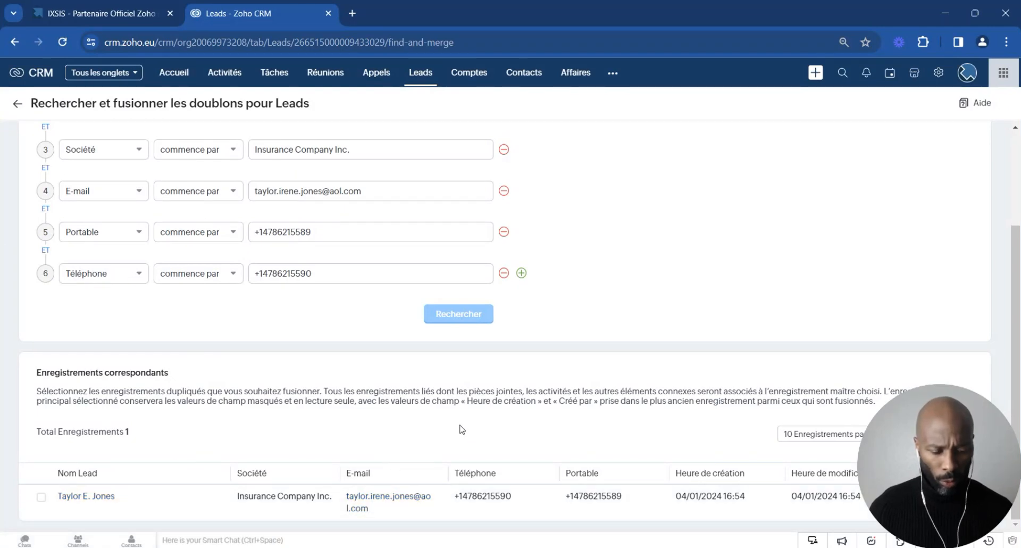
# Step: Remove the phone, mobile, company, last name and first name criteria and search for duplicates by e-mail only
pyautogui.scroll(3, 465, 410)
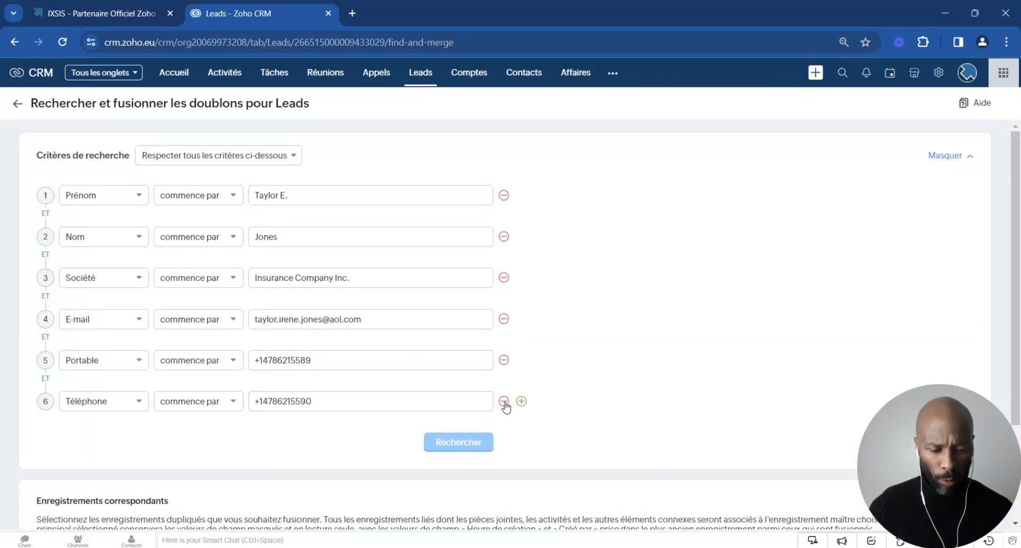
pyautogui.click(503, 401)
pyautogui.click(505, 361)
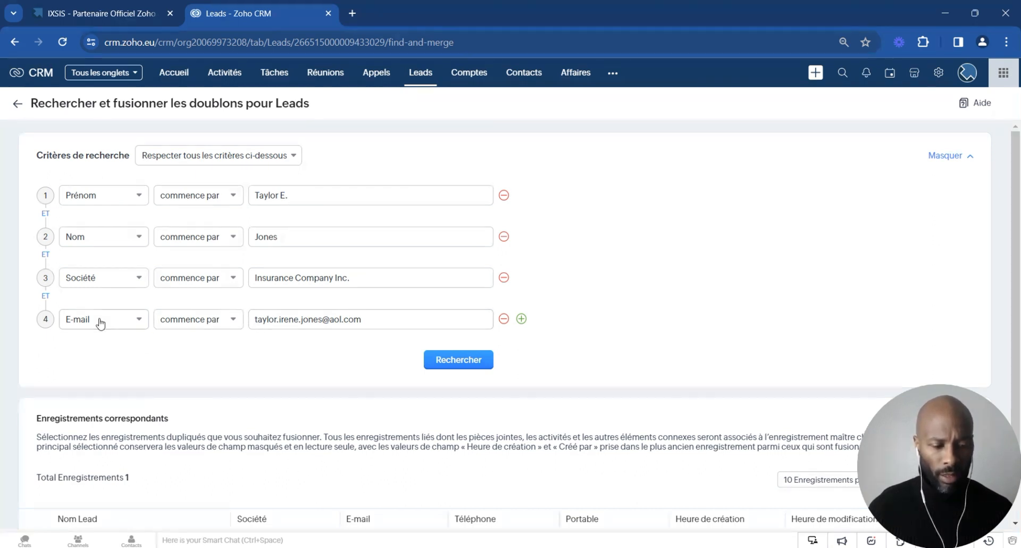
pyautogui.click(504, 277)
pyautogui.click(504, 236)
pyautogui.click(504, 195)
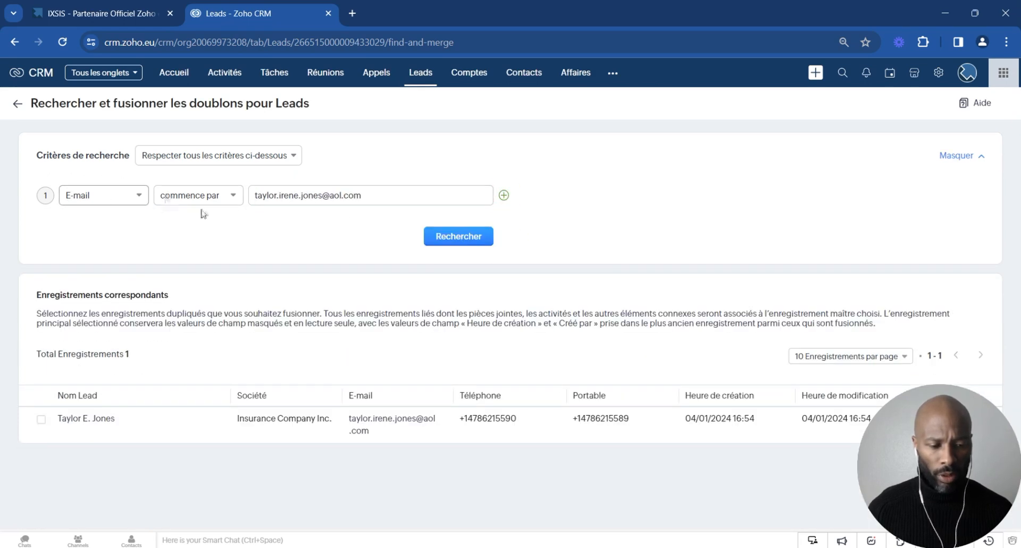
pyautogui.click(460, 243)
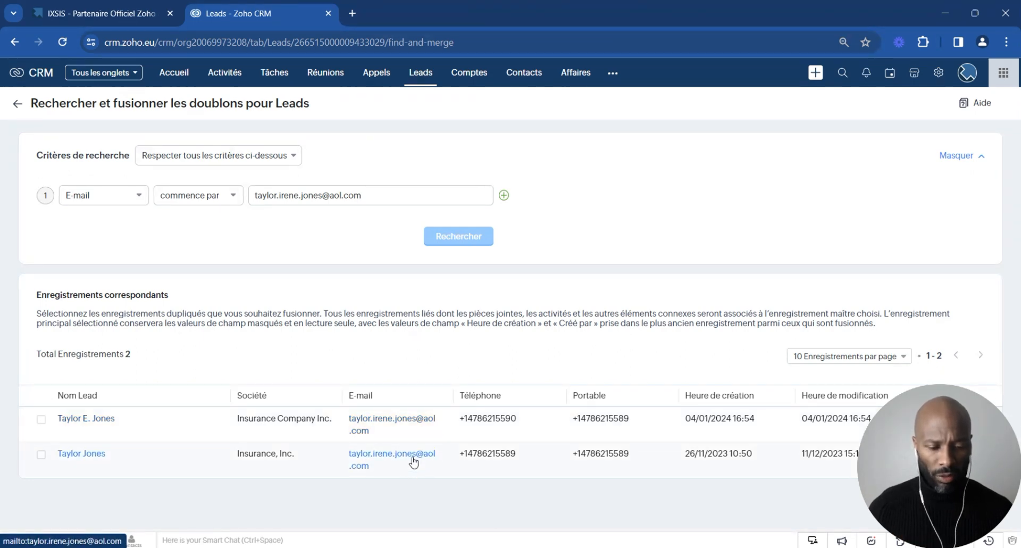
# Step: Select both leads sharing the same e-mail address and proceed to their field-by-field merge comparison
pyautogui.click(41, 420)
pyautogui.click(41, 454)
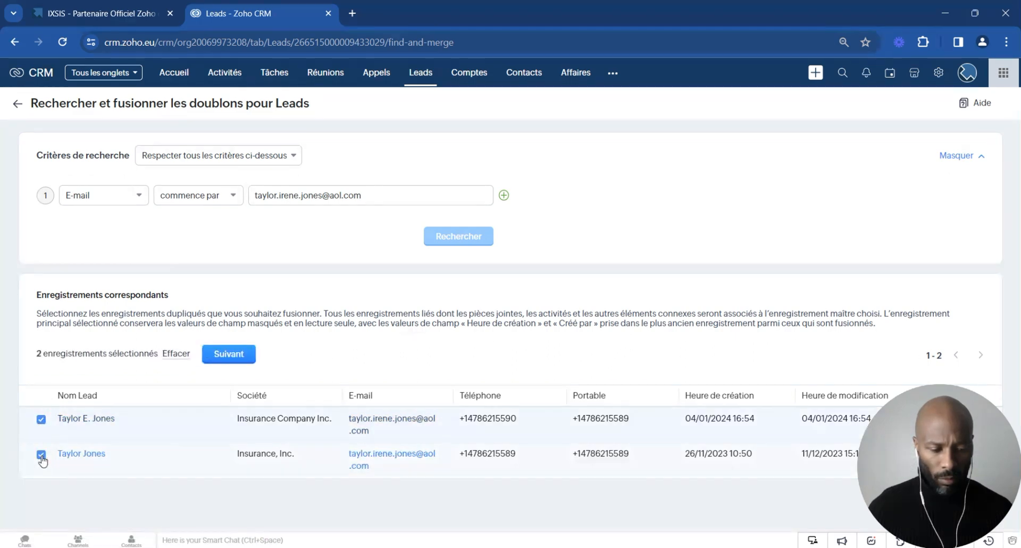
pyautogui.click(224, 356)
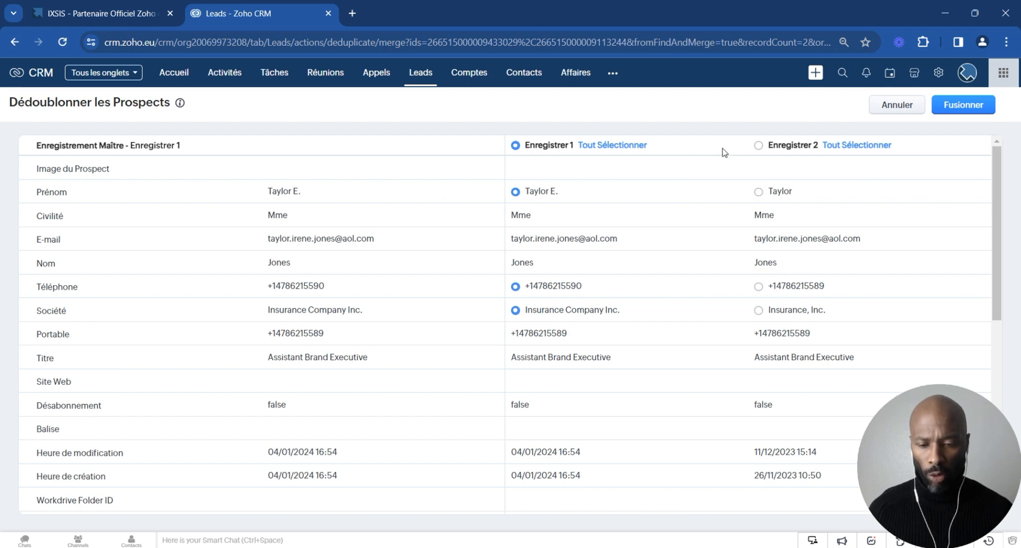
pyautogui.click(758, 145)
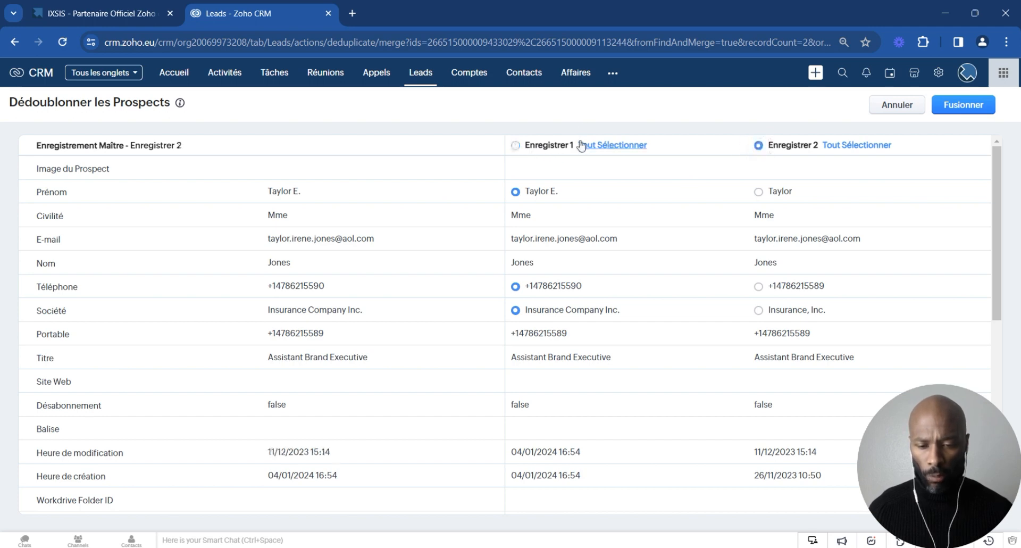
pyautogui.click(515, 145)
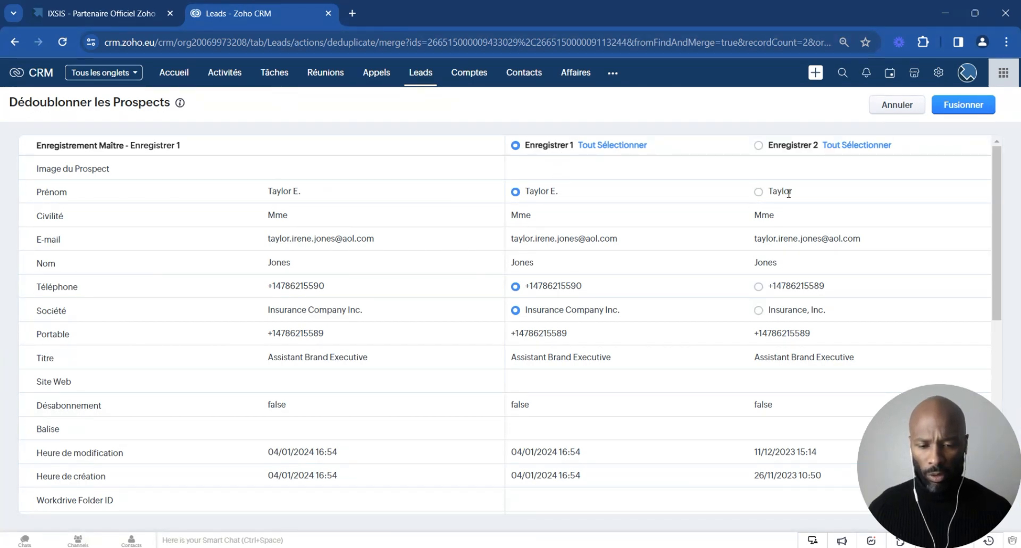
pyautogui.click(759, 192)
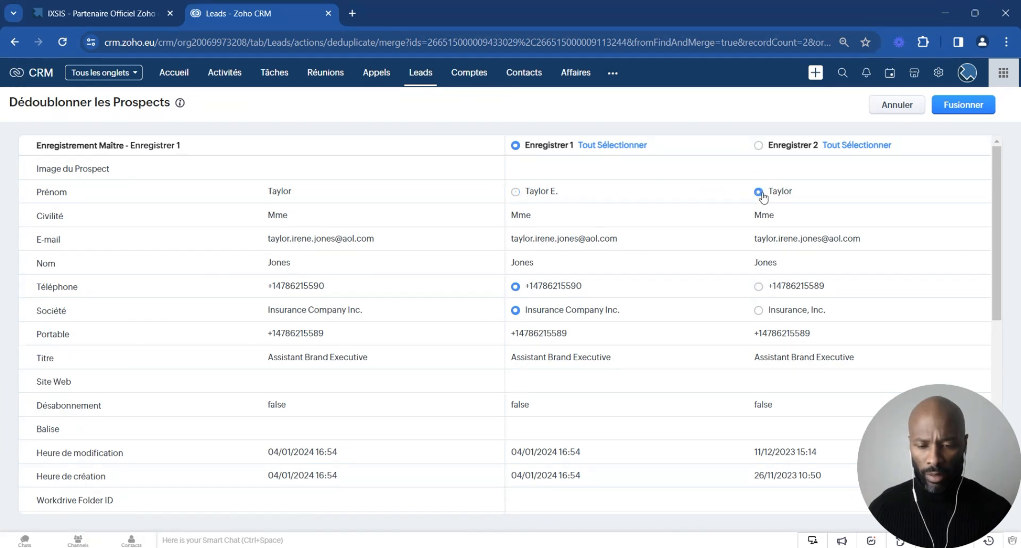
pyautogui.click(516, 193)
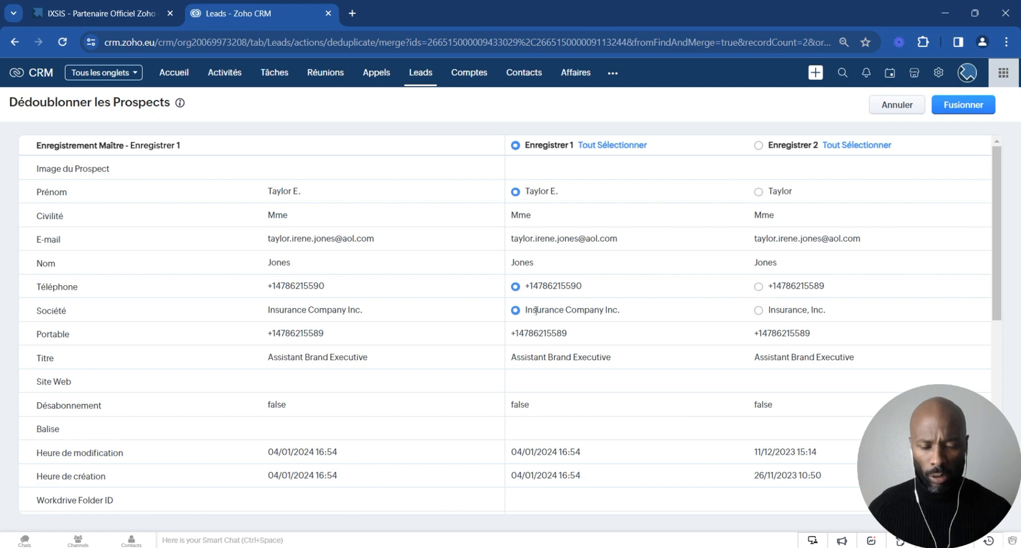
# Step: Keep record 2's company value, Insurance, Inc., check the remaining fields, and merge the two leads into record 1
pyautogui.click(759, 311)
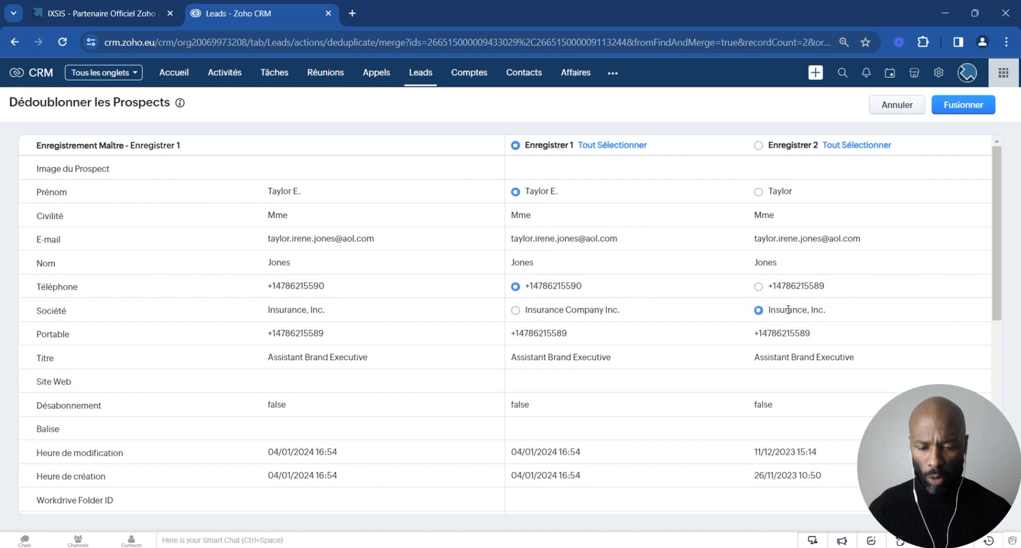
pyautogui.scroll(-1, 713, 318)
pyautogui.scroll(-3, 716, 318)
pyautogui.scroll(3, 699, 311)
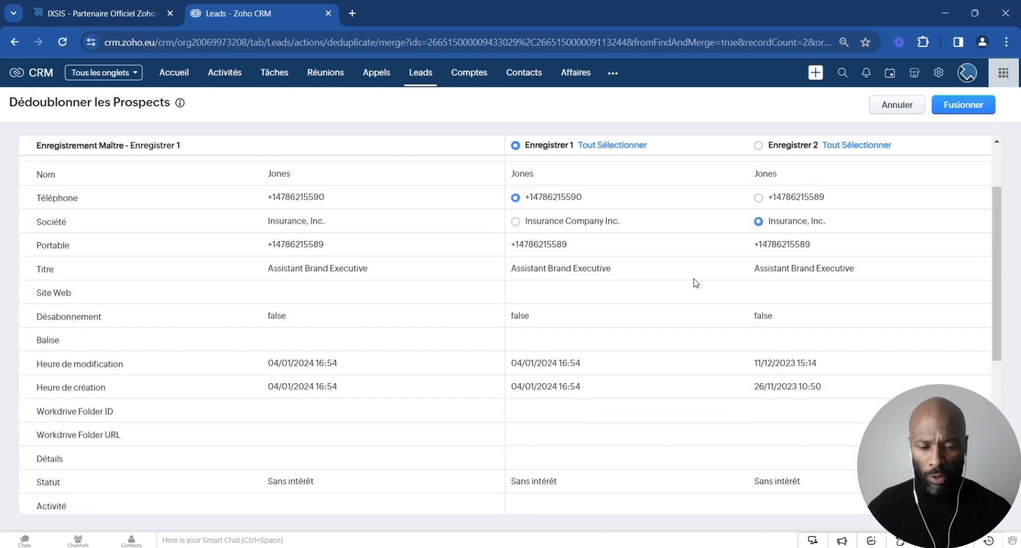
pyautogui.scroll(-3, 694, 285)
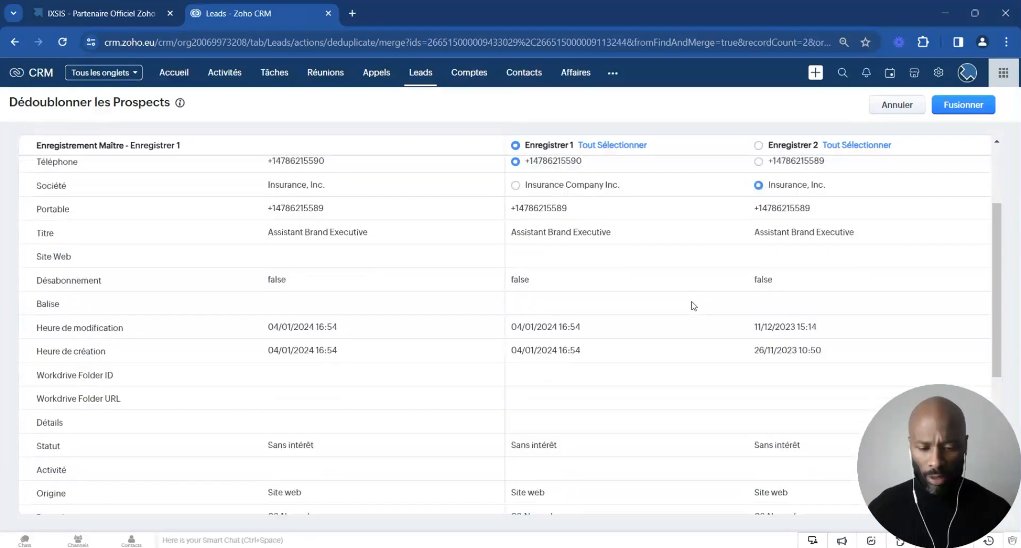
pyautogui.scroll(-3, 588, 397)
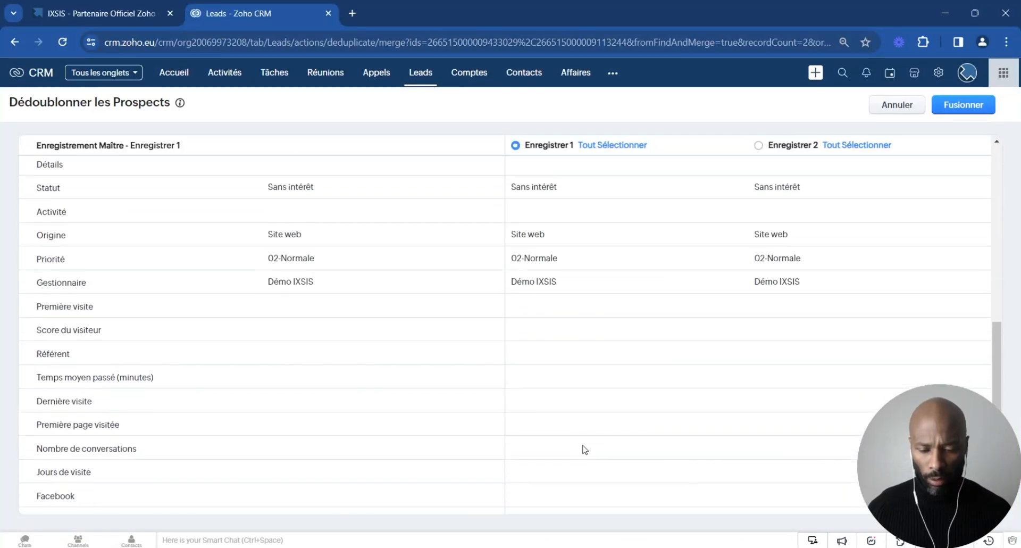
pyautogui.scroll(8, 588, 439)
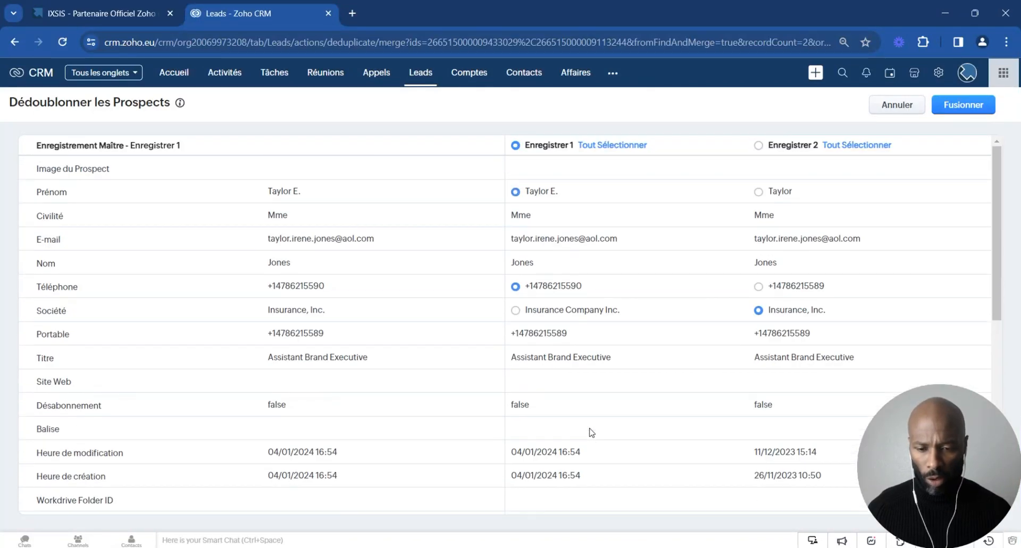
pyautogui.click(964, 107)
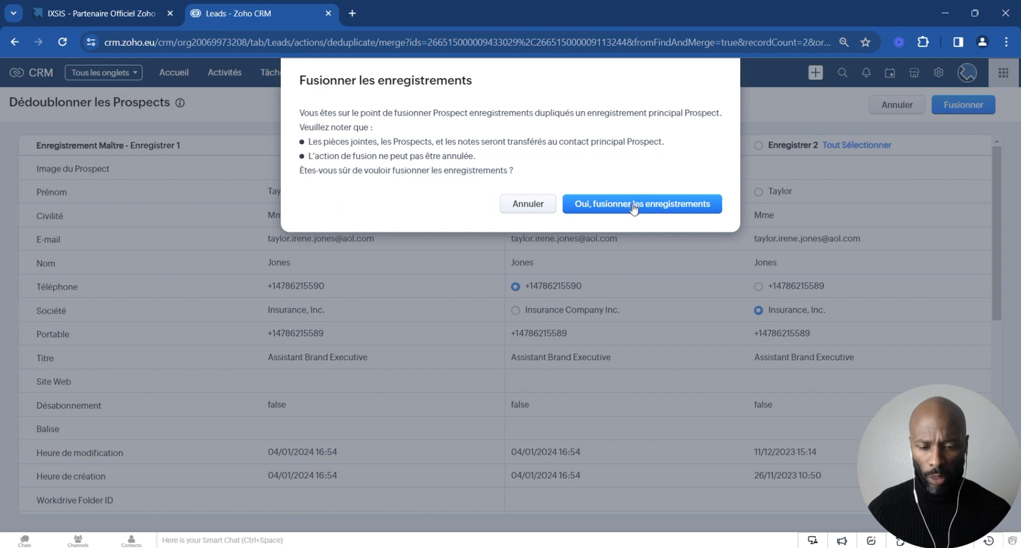
pyautogui.click(635, 207)
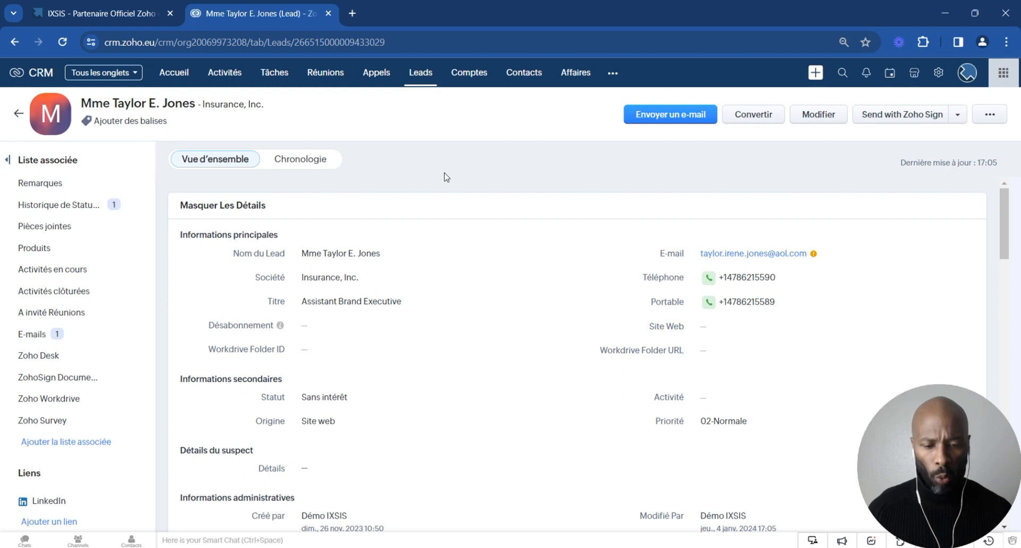
# Step: Check the merged lead for remaining duplicates by searching again with only the e-mail criterion
pyautogui.click(990, 116)
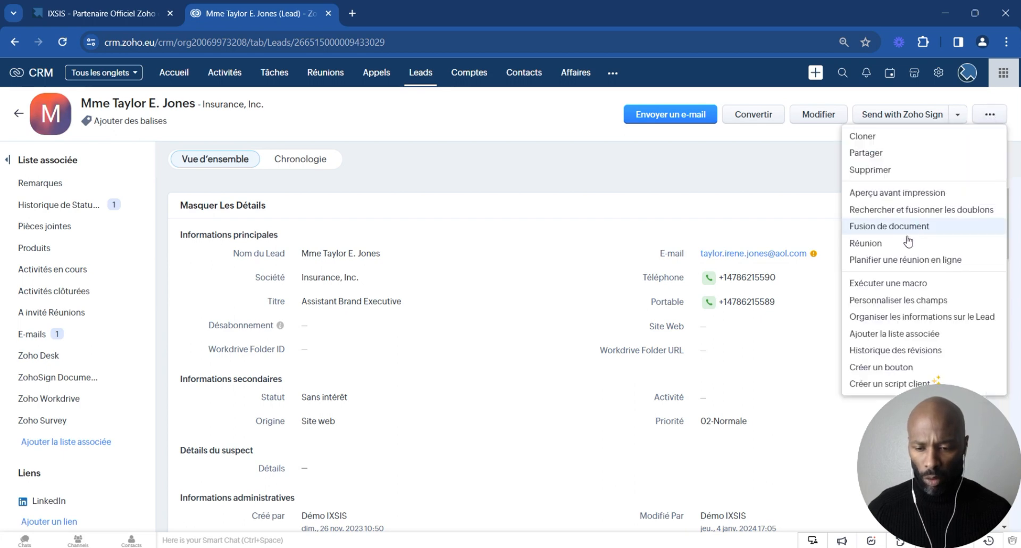
pyautogui.click(918, 211)
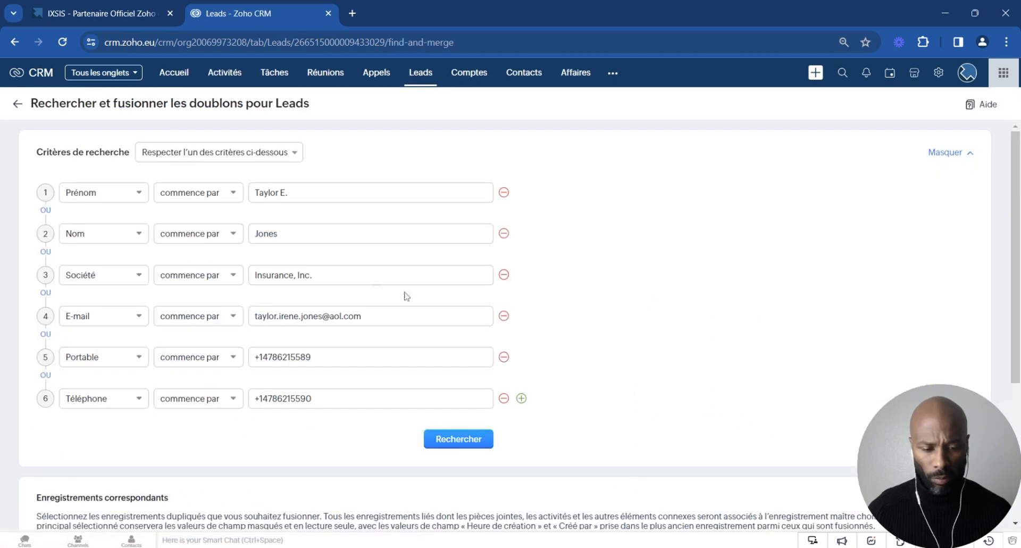
pyautogui.click(505, 194)
pyautogui.click(505, 194)
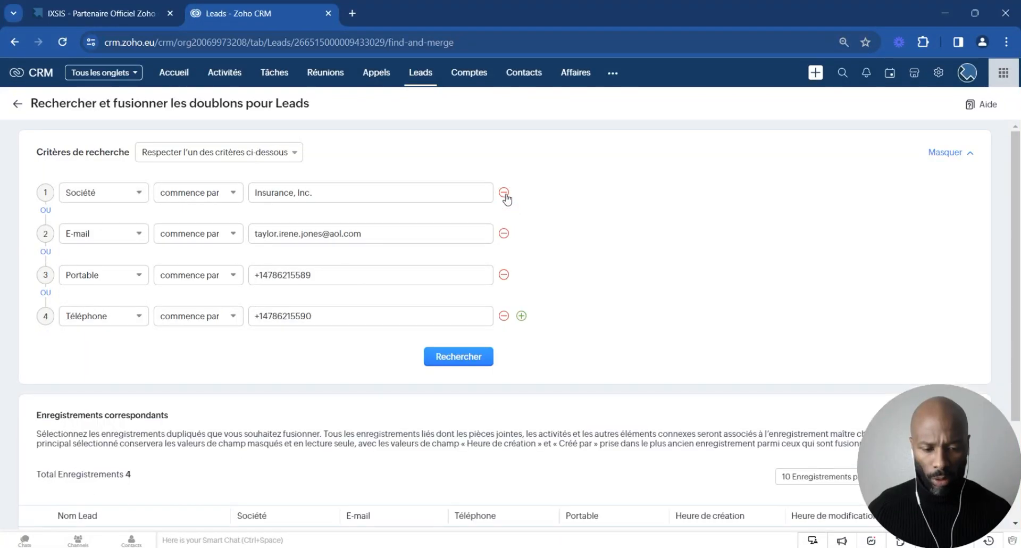
pyautogui.click(505, 194)
pyautogui.click(504, 234)
pyautogui.click(505, 234)
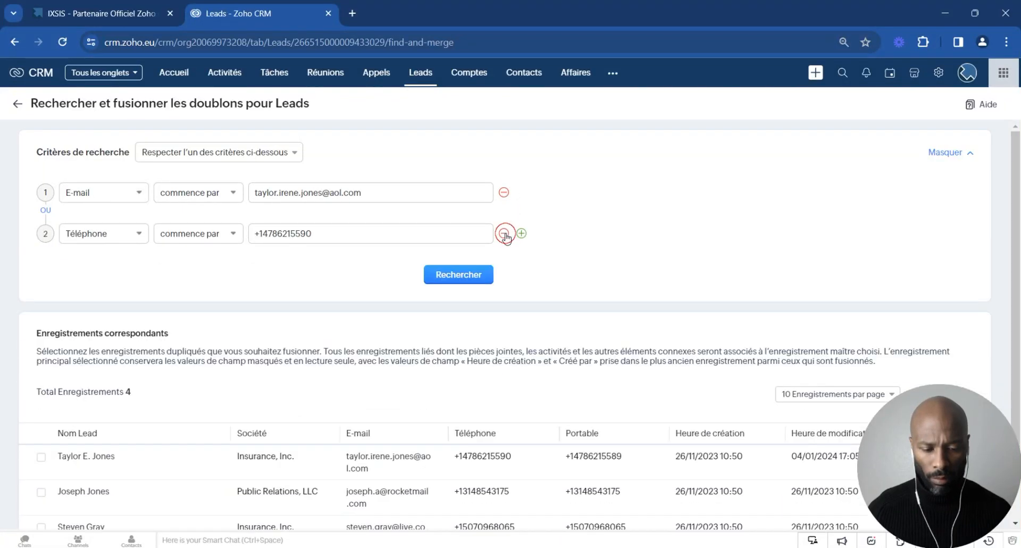
pyautogui.click(477, 235)
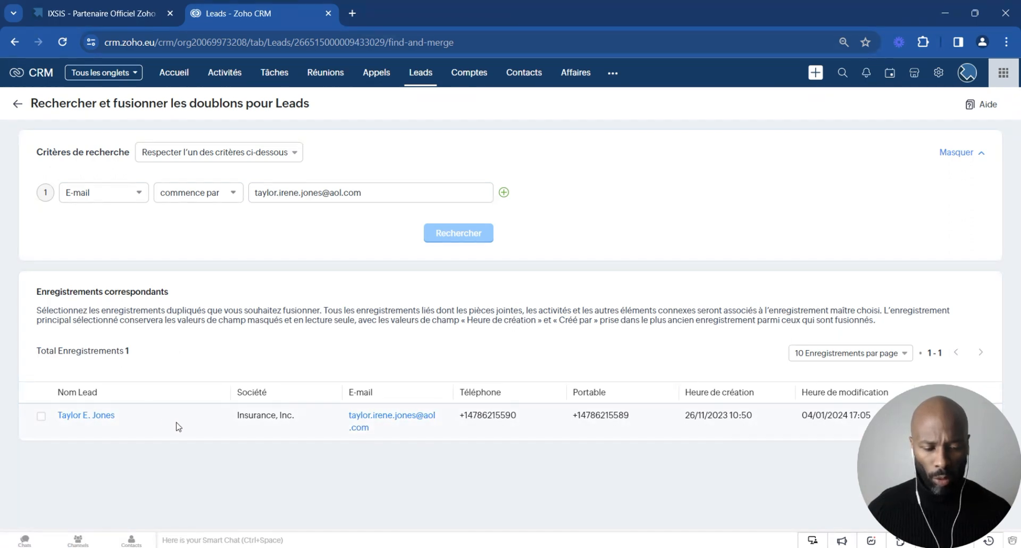
# Step: Run a deduplication of the whole Leads module using only the E-mail field to identify duplicates
pyautogui.click(421, 73)
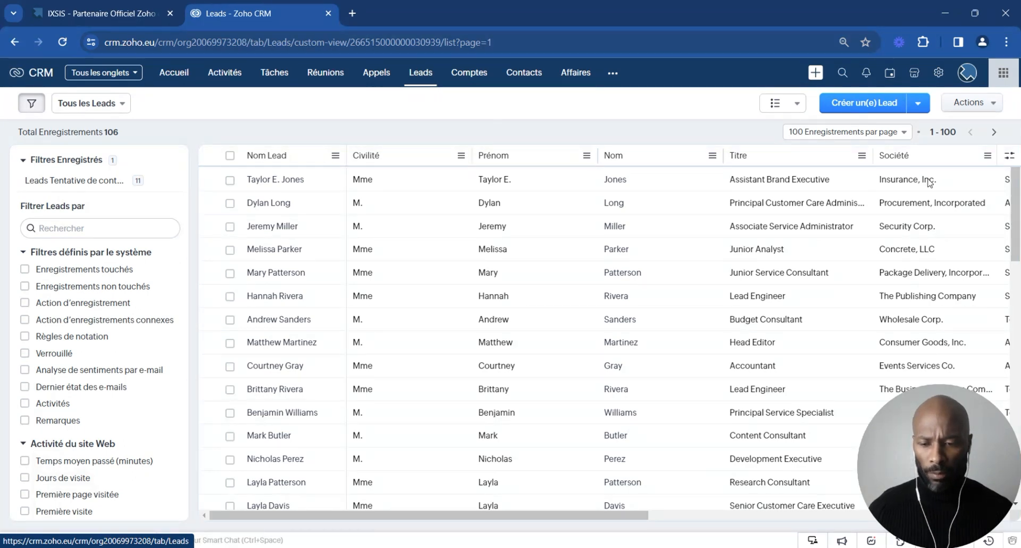
pyautogui.click(969, 103)
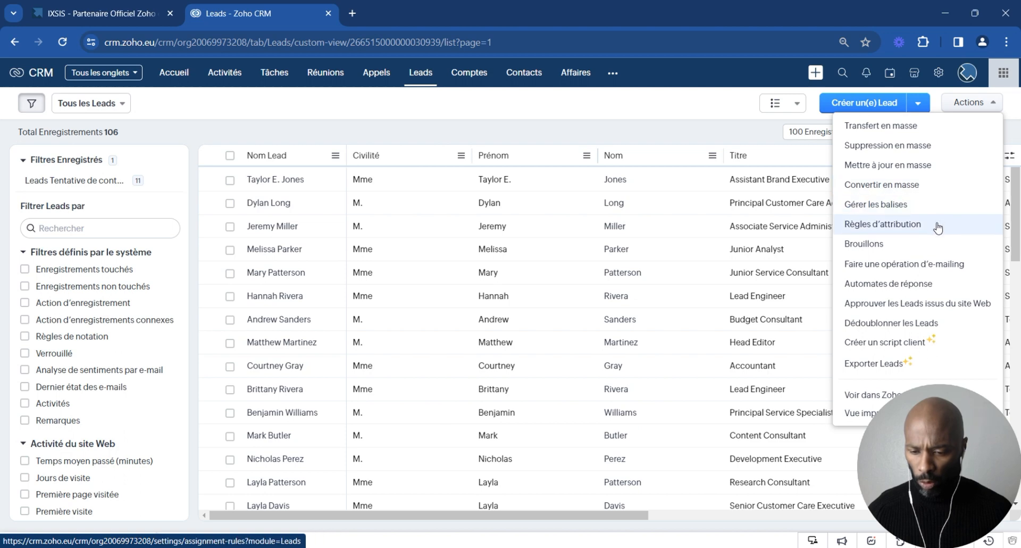
pyautogui.click(913, 322)
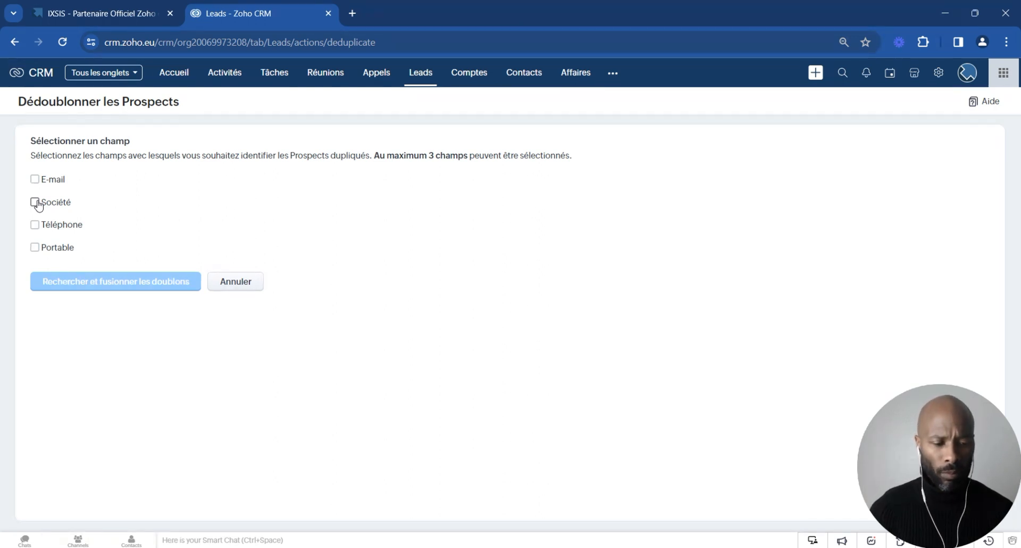
pyautogui.click(35, 179)
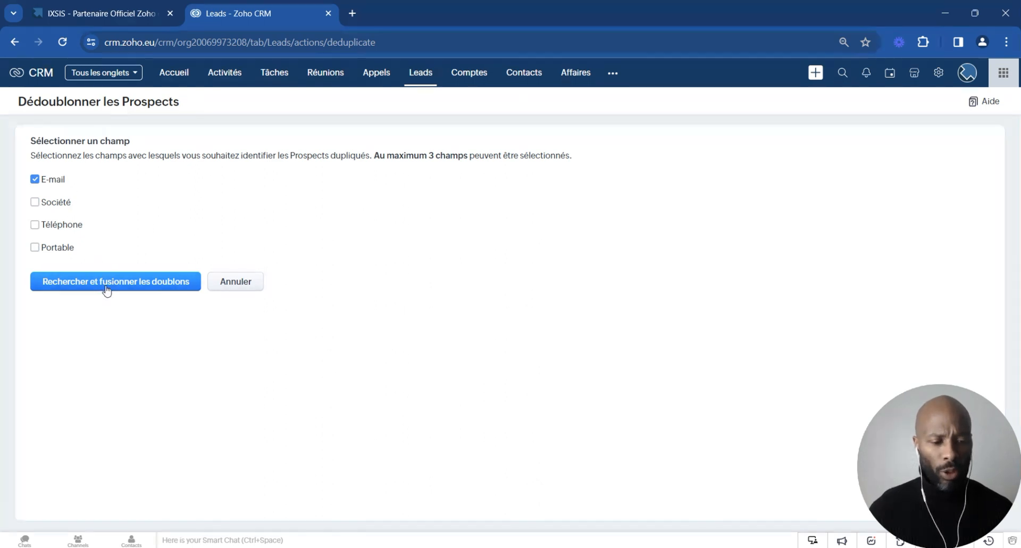
pyautogui.click(162, 288)
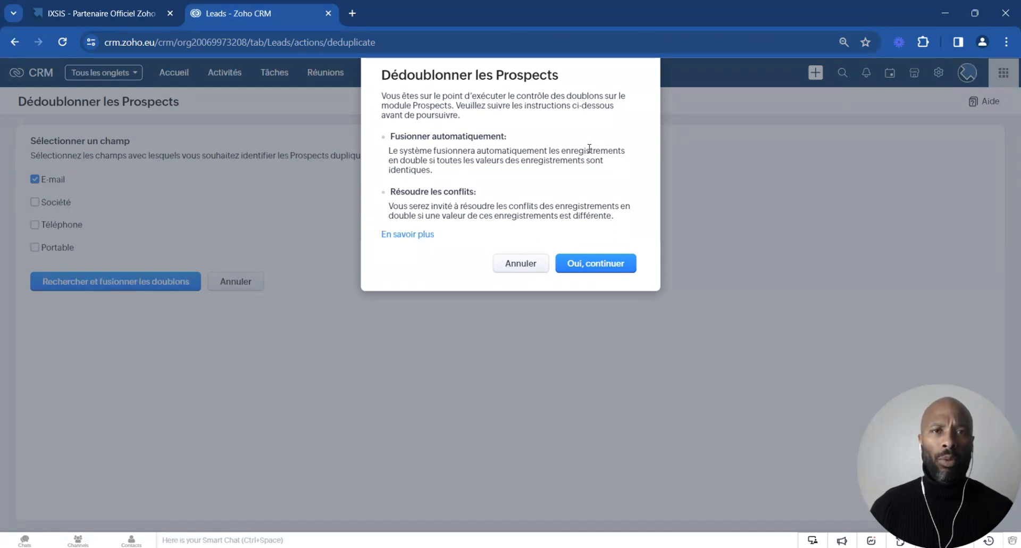
pyautogui.click(596, 263)
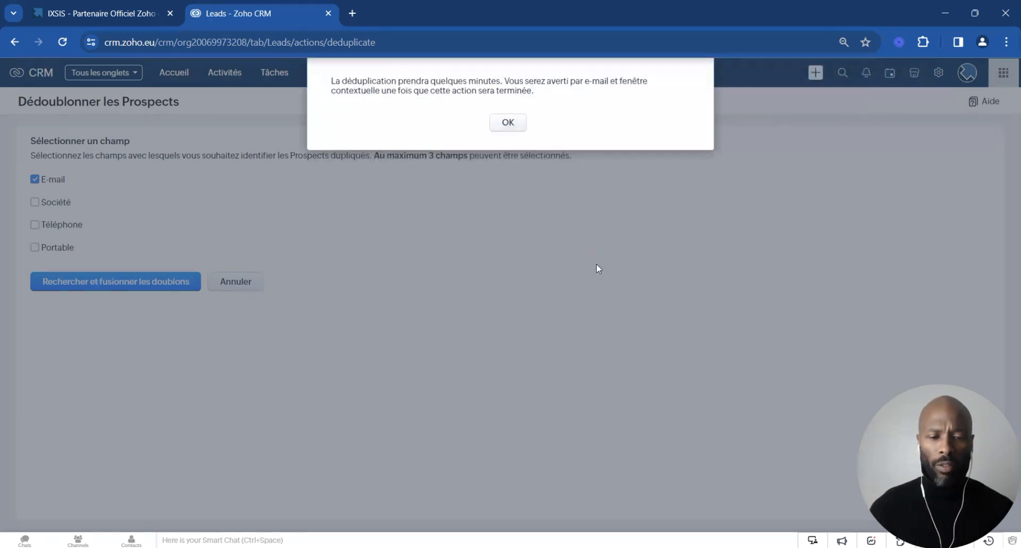
pyautogui.click(509, 123)
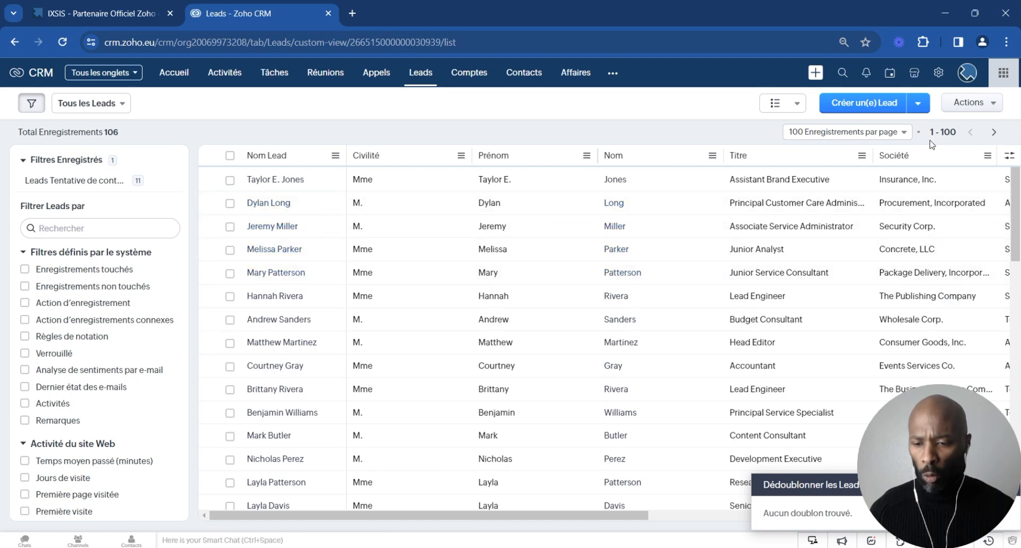
# Step: Open the Leads module's Standard layout for editing from the modules and fields configuration
pyautogui.click(941, 77)
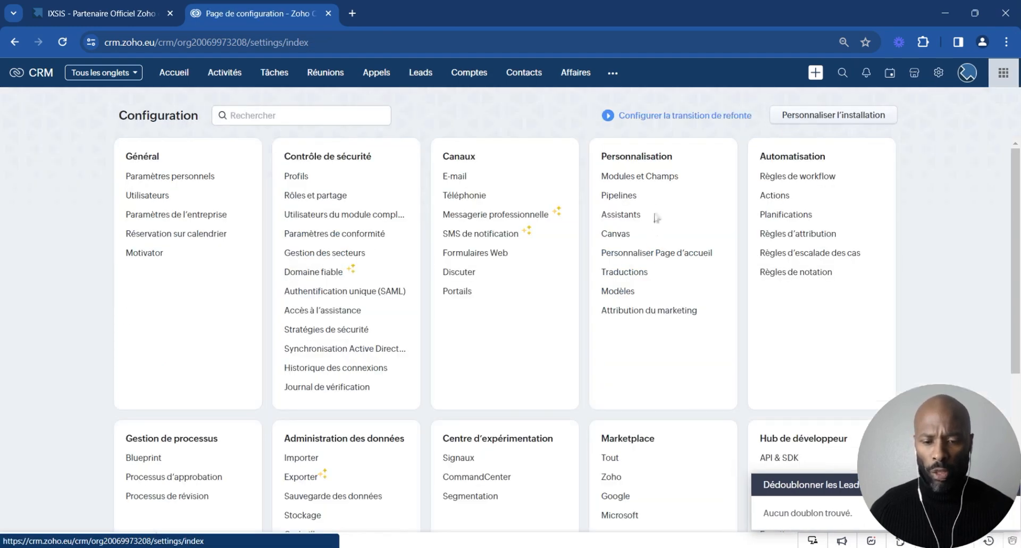
pyautogui.click(631, 178)
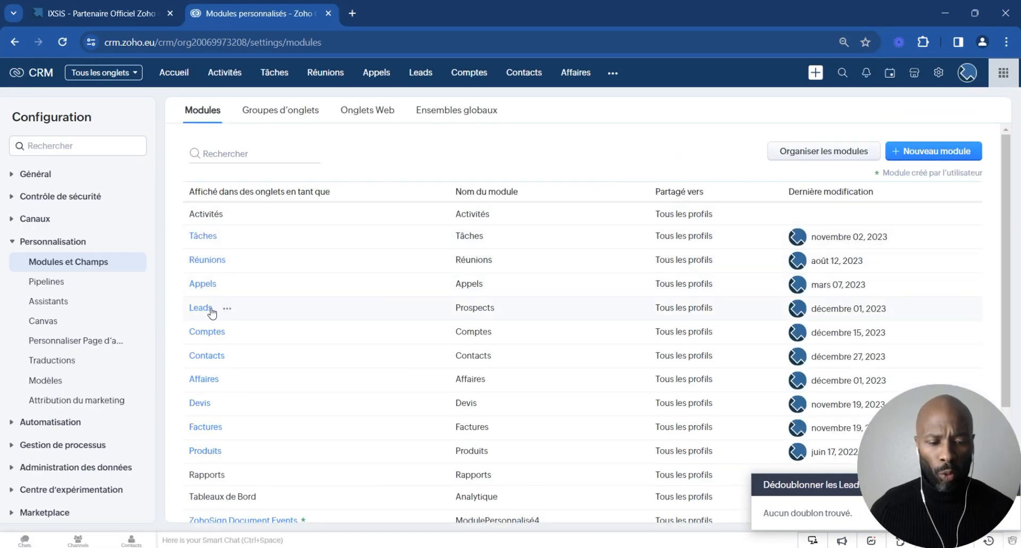
pyautogui.moveTo(200, 312)
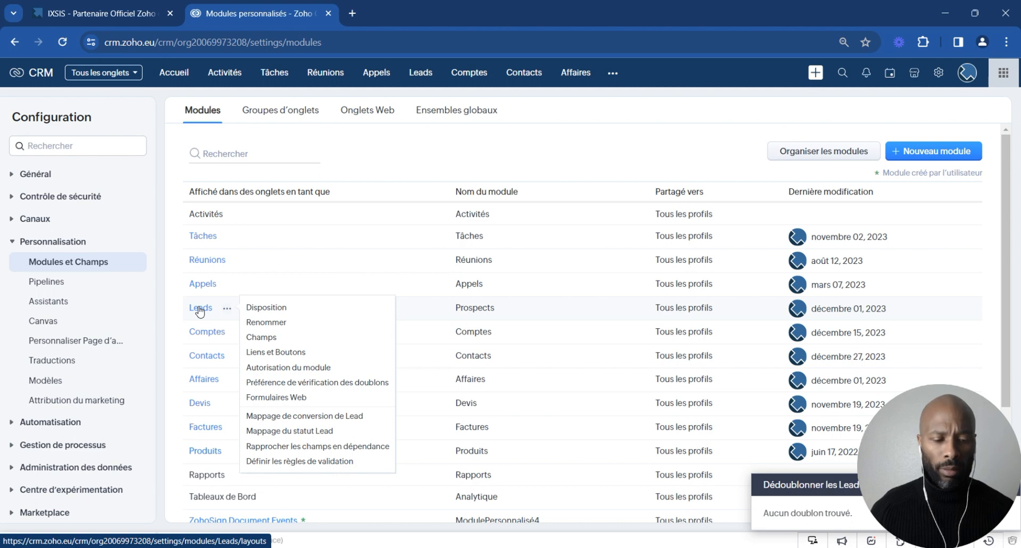
pyautogui.click(200, 312)
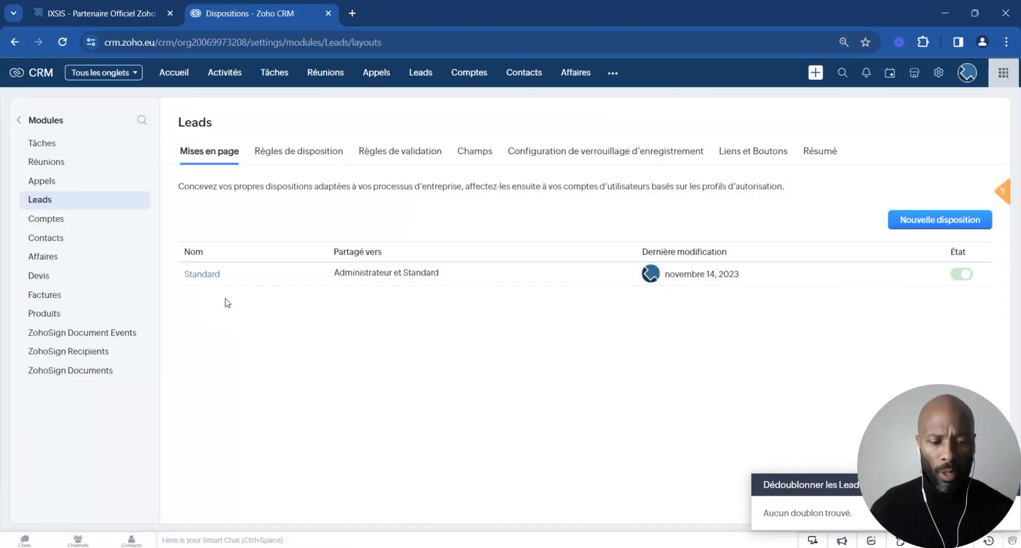
pyautogui.click(202, 274)
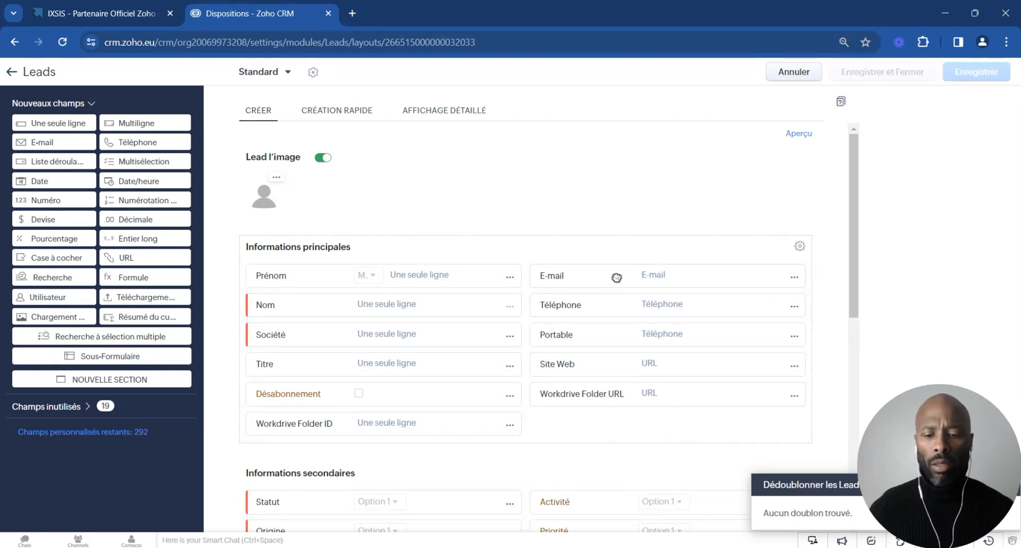
# Step: Disallow duplicate values for the E-mail field in the lead layout, then save and close it
pyautogui.click(793, 278)
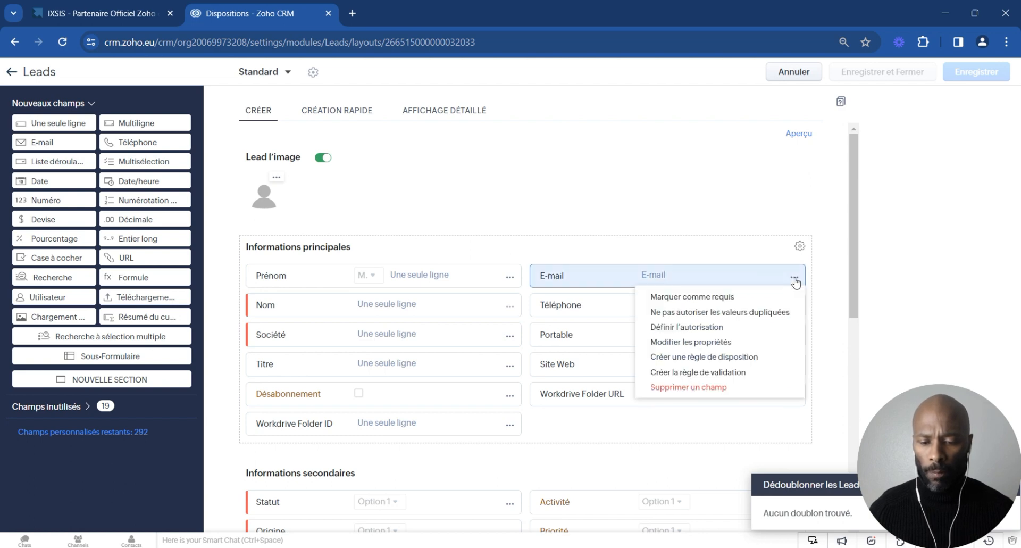
pyautogui.click(738, 313)
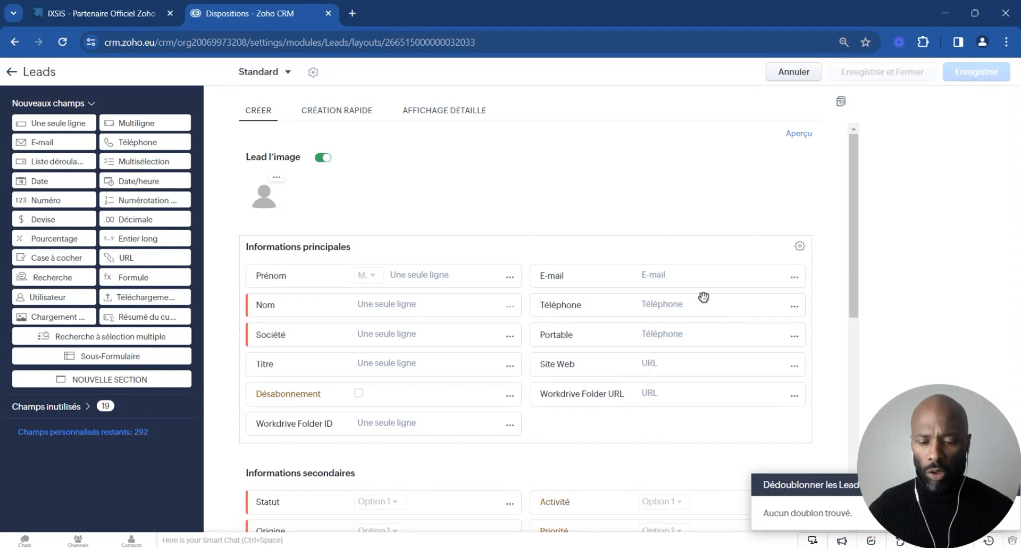
pyautogui.click(794, 276)
pyautogui.click(734, 313)
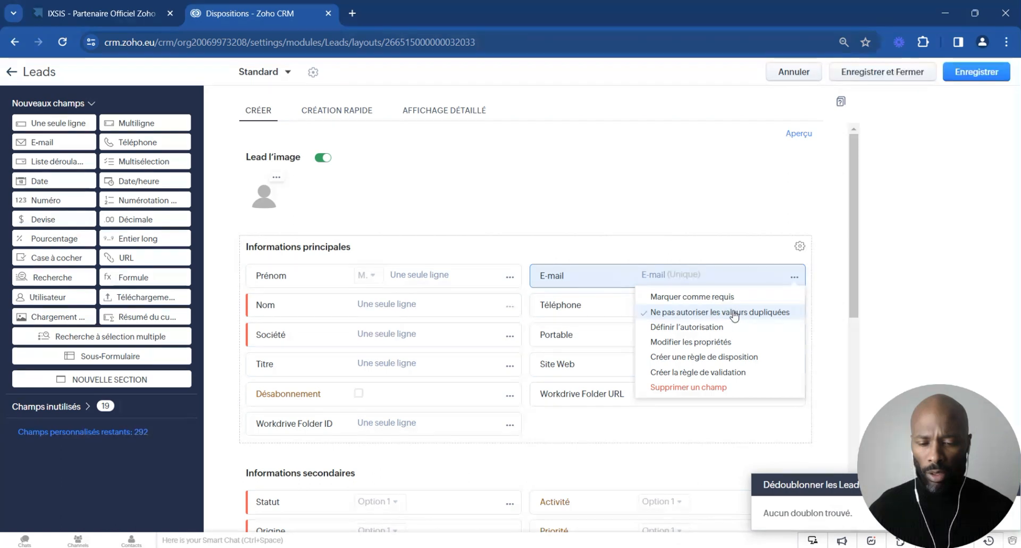
pyautogui.click(748, 214)
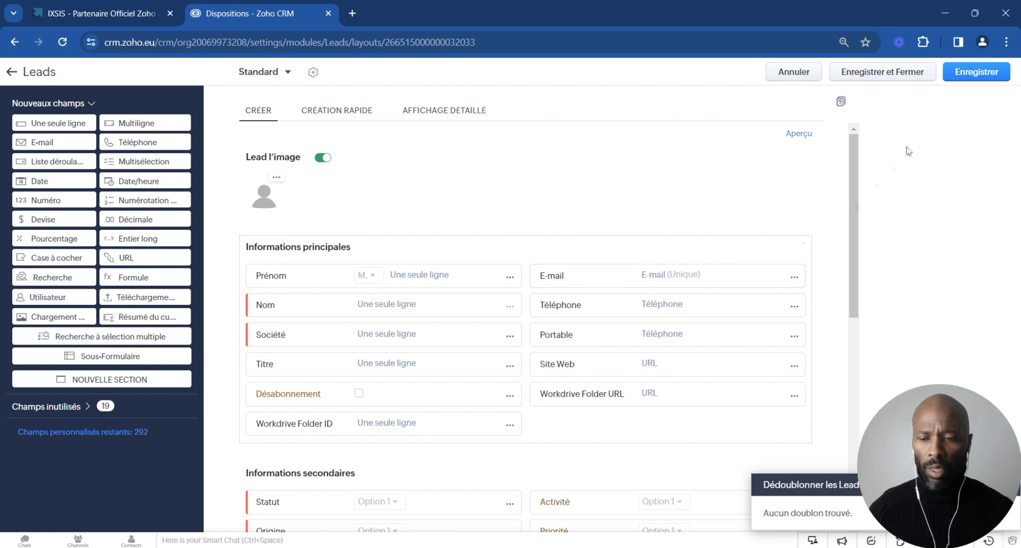
pyautogui.click(914, 73)
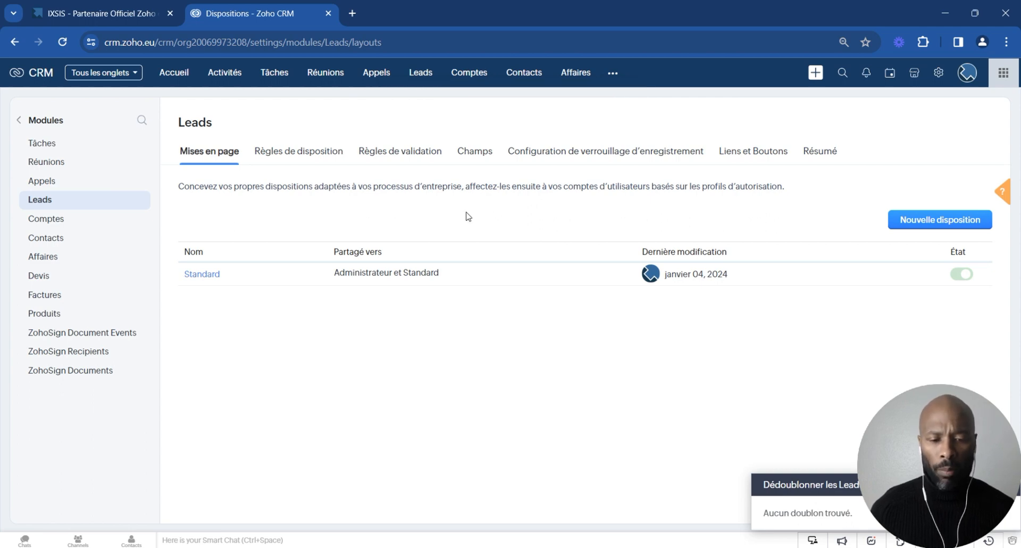
# Step: Open the existing Insurance, Inc. lead from the leads list and copy its e-mail address
pyautogui.click(421, 77)
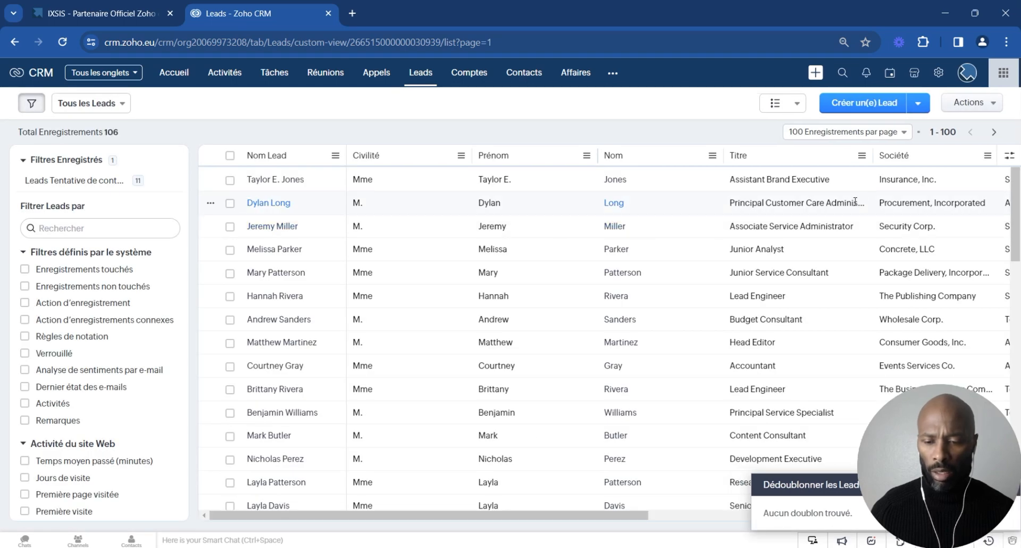
pyautogui.click(277, 184)
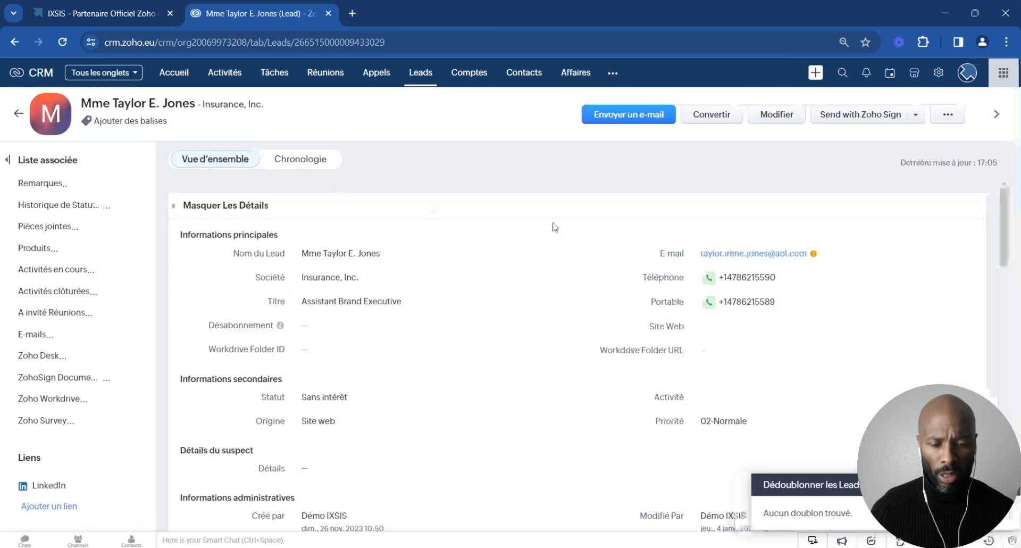
pyautogui.moveTo(701, 254); pyautogui.dragTo(808, 261)
pyautogui.hotkey('ctrl', 'c')
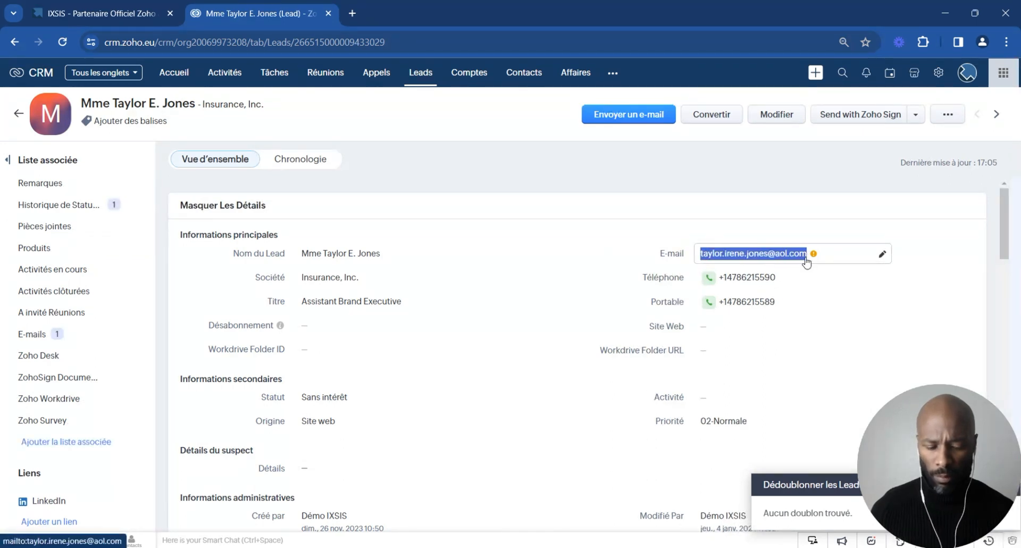
pyautogui.click(734, 154)
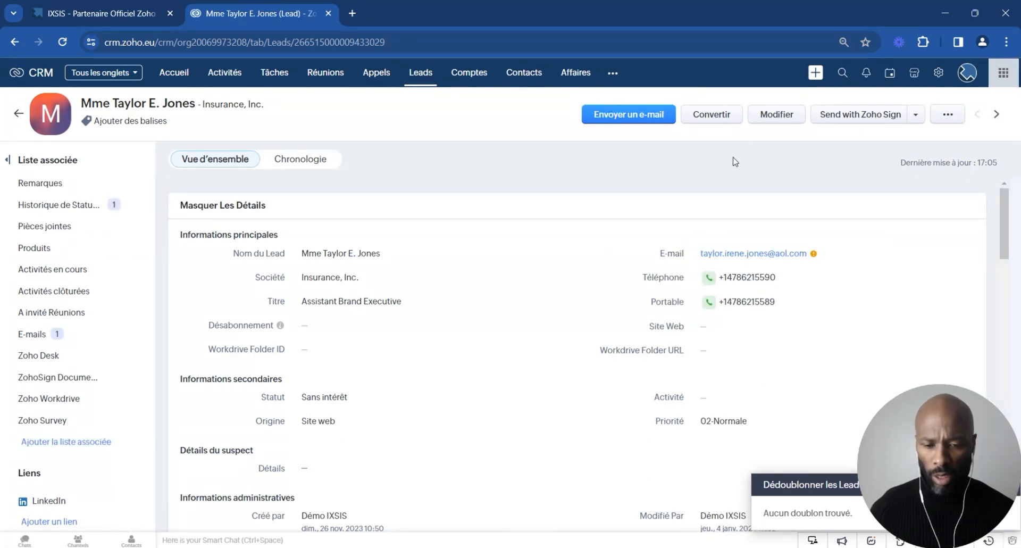
# Step: Start a new lead with a last name, the company Test and the copied e-mail address
pyautogui.click(422, 81)
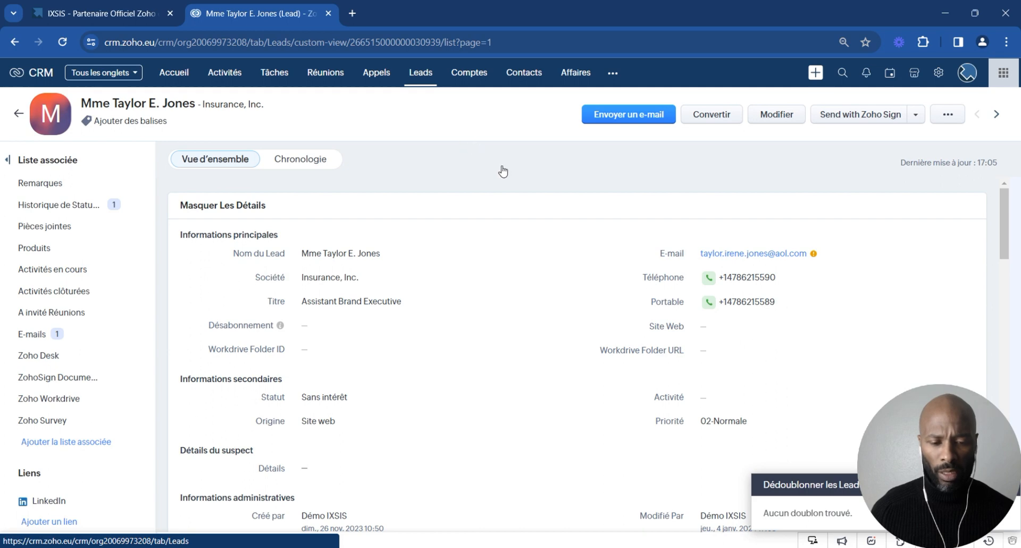
pyautogui.click(878, 106)
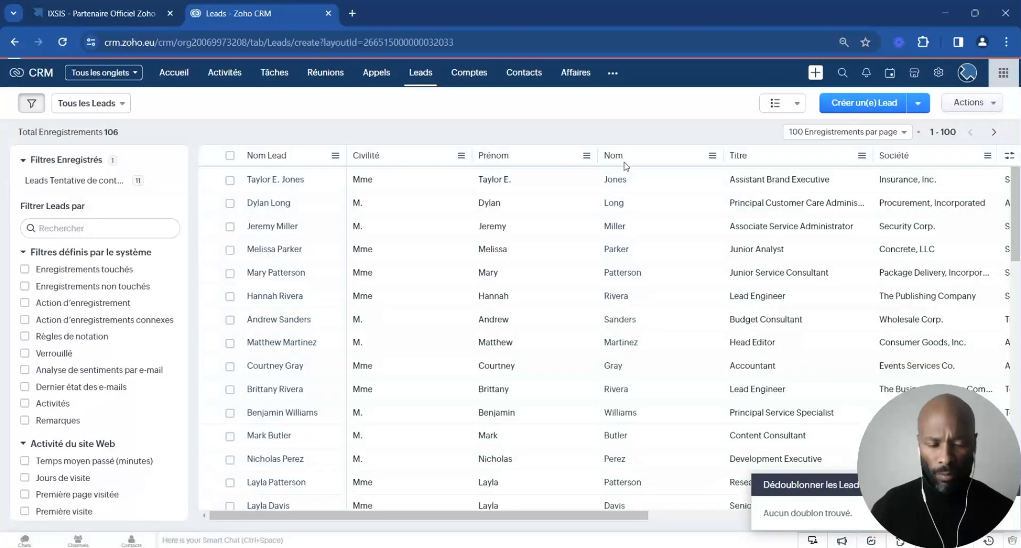
pyautogui.click(202, 305)
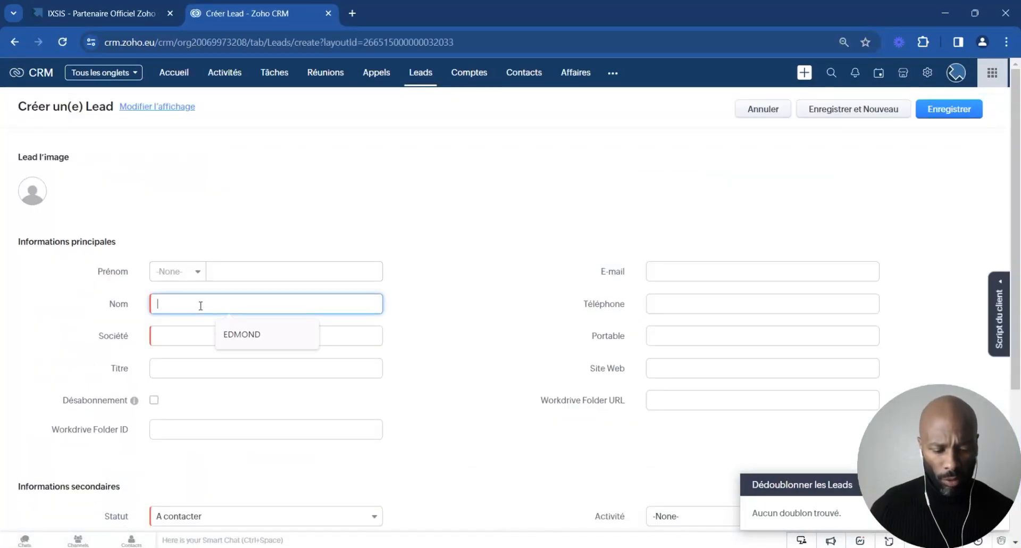
pyautogui.click(249, 334)
pyautogui.write('T')
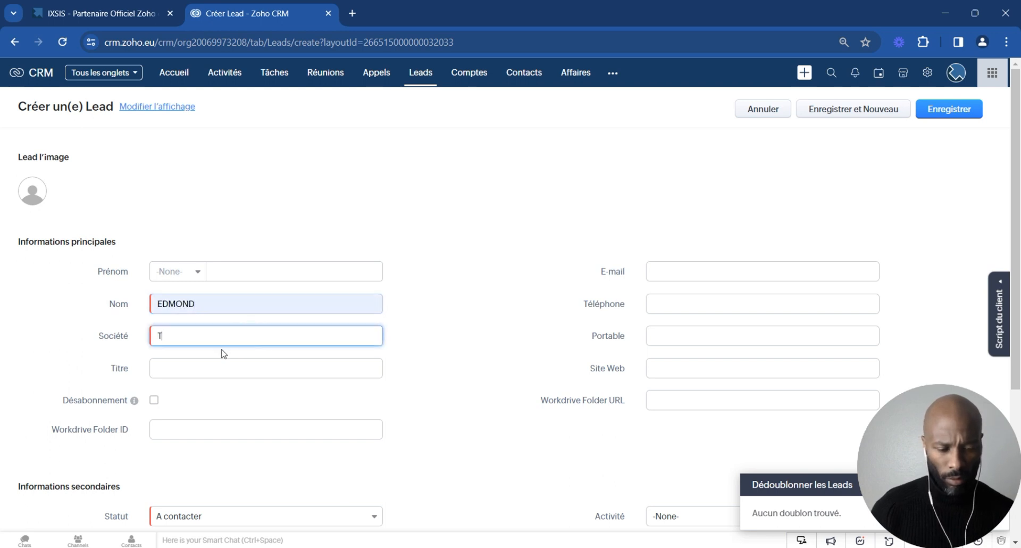
pyautogui.write('est')
pyautogui.click(667, 276)
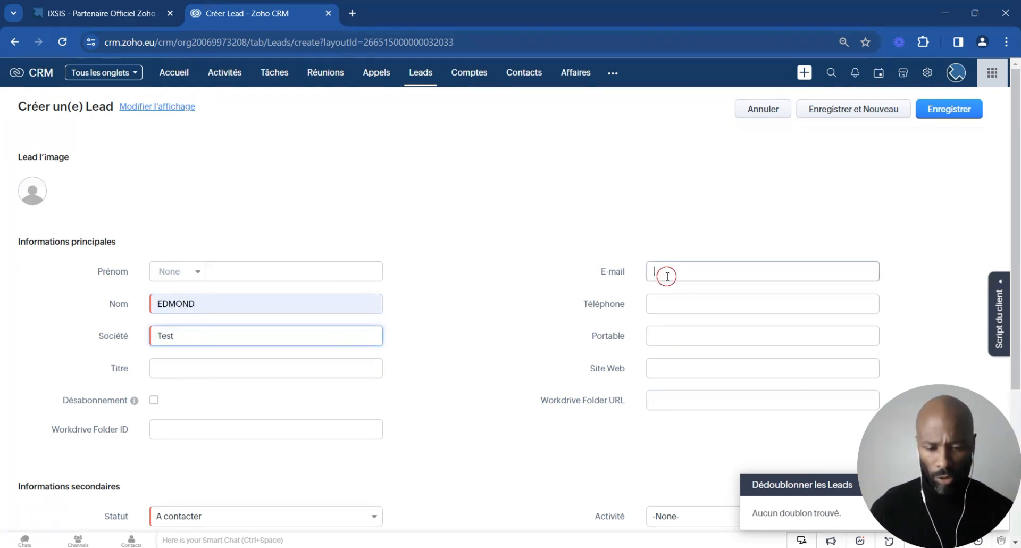
pyautogui.hotkey('ctrl', 'v')
# Step: Set the new lead's origin to Site web, try to save it, and preview the existing lead with the same e-mail
pyautogui.scroll(-3, 505, 292)
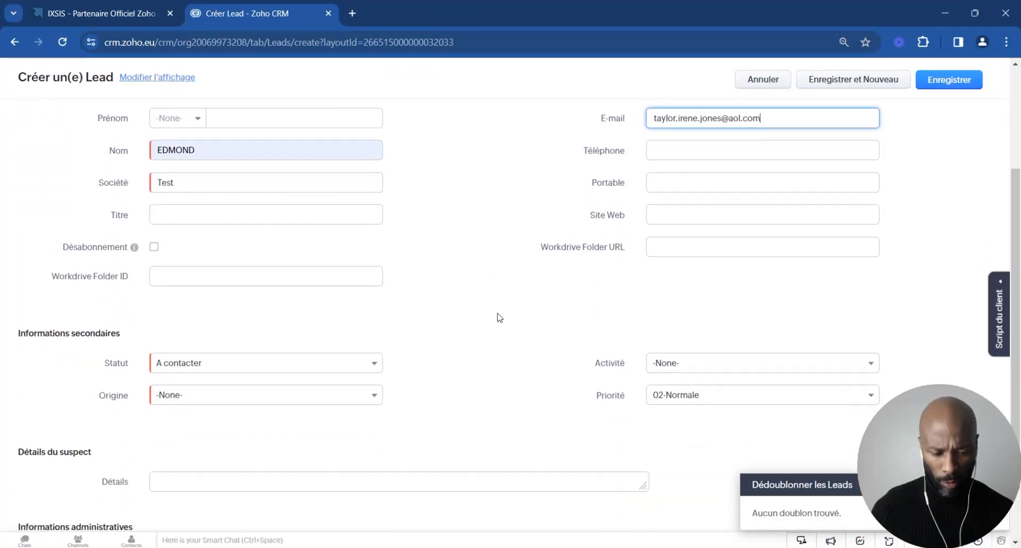
pyautogui.click(201, 371)
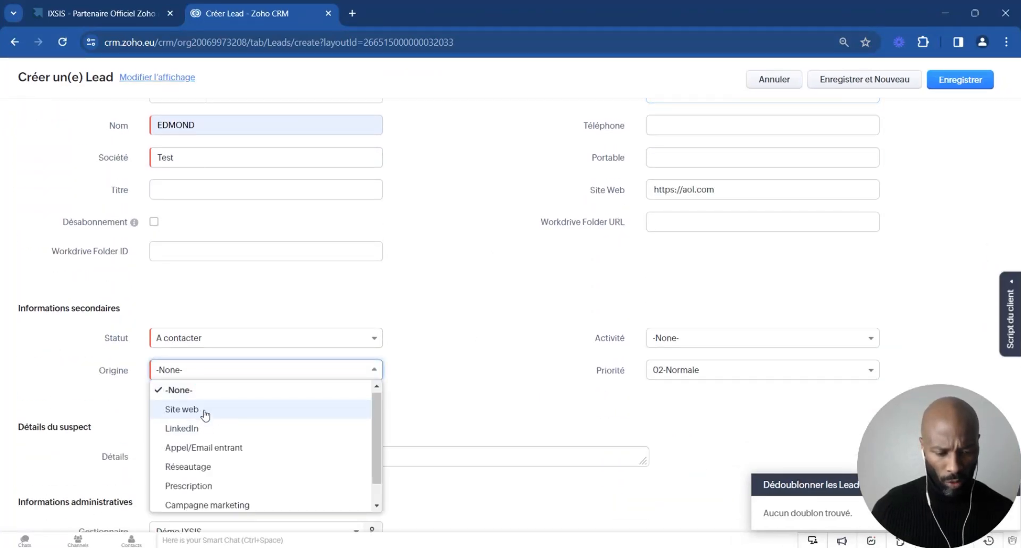
pyautogui.click(205, 414)
pyautogui.scroll(-1, 519, 372)
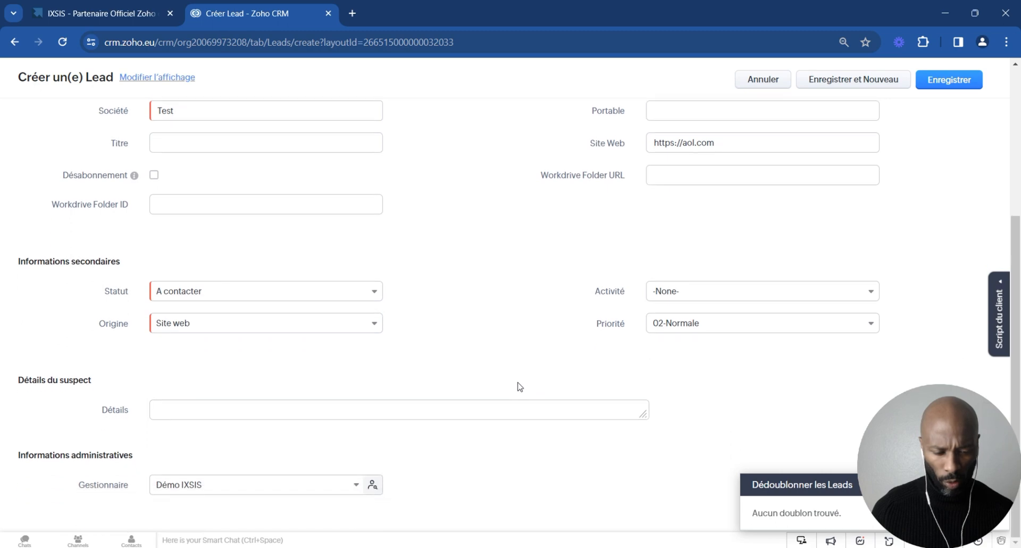
pyautogui.scroll(5, 520, 386)
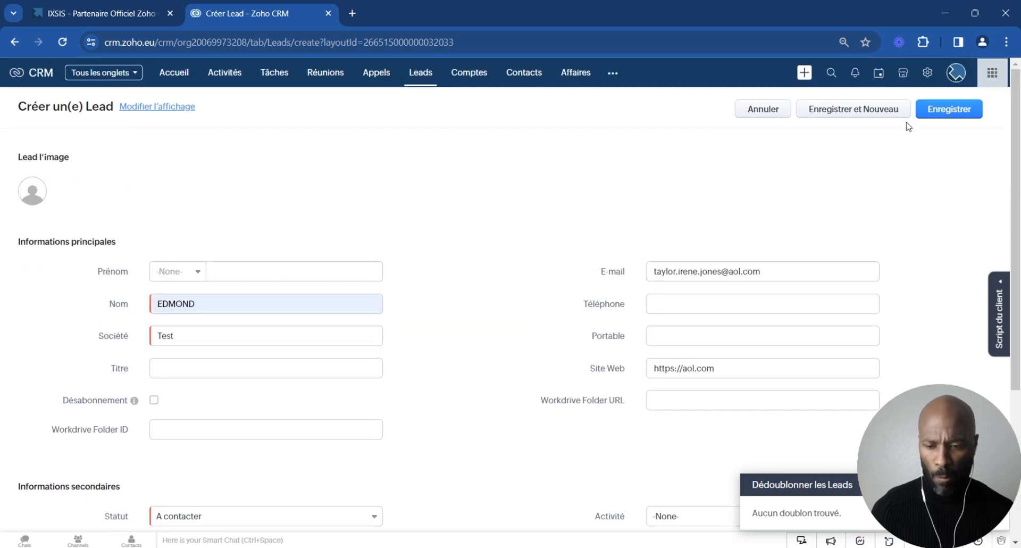
pyautogui.click(950, 111)
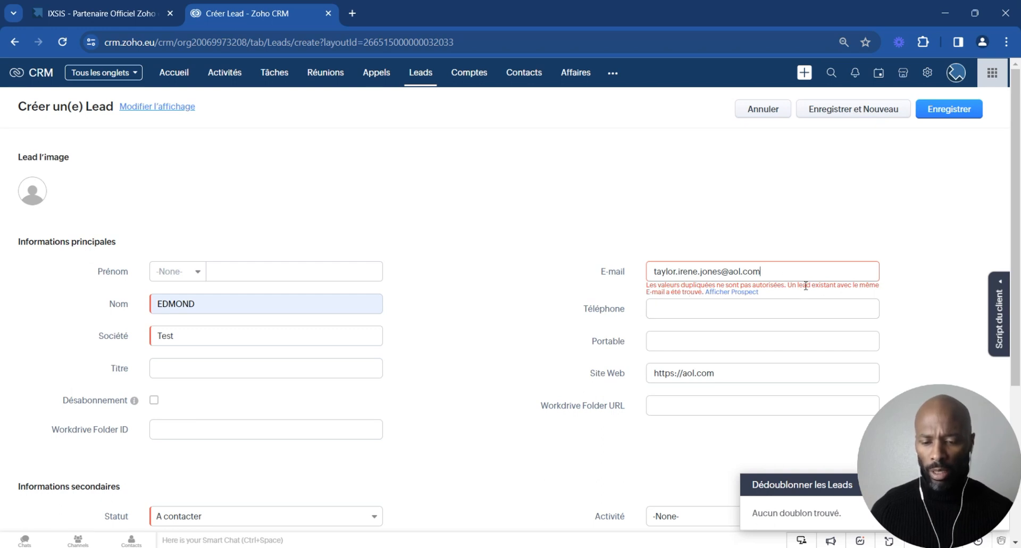
pyautogui.moveTo(712, 293)
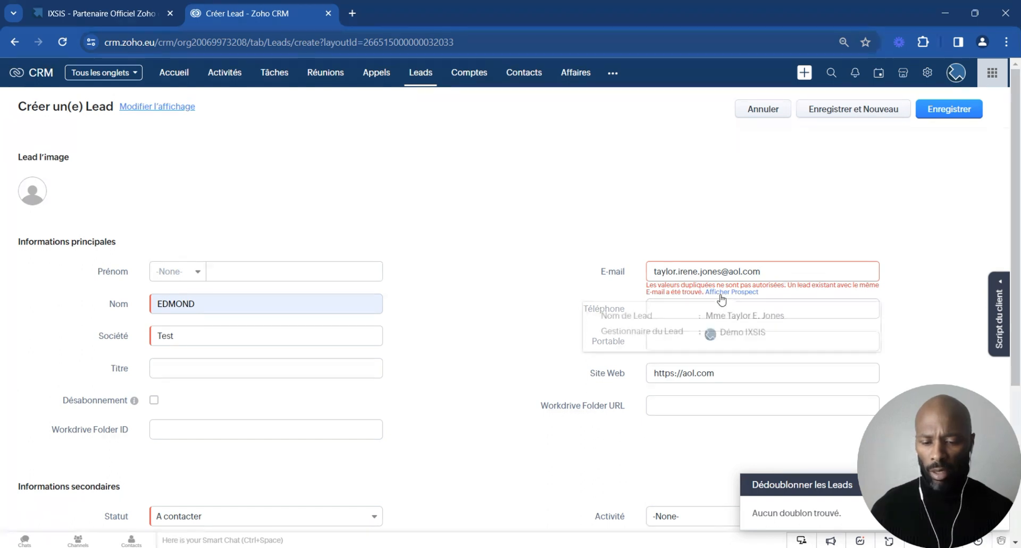